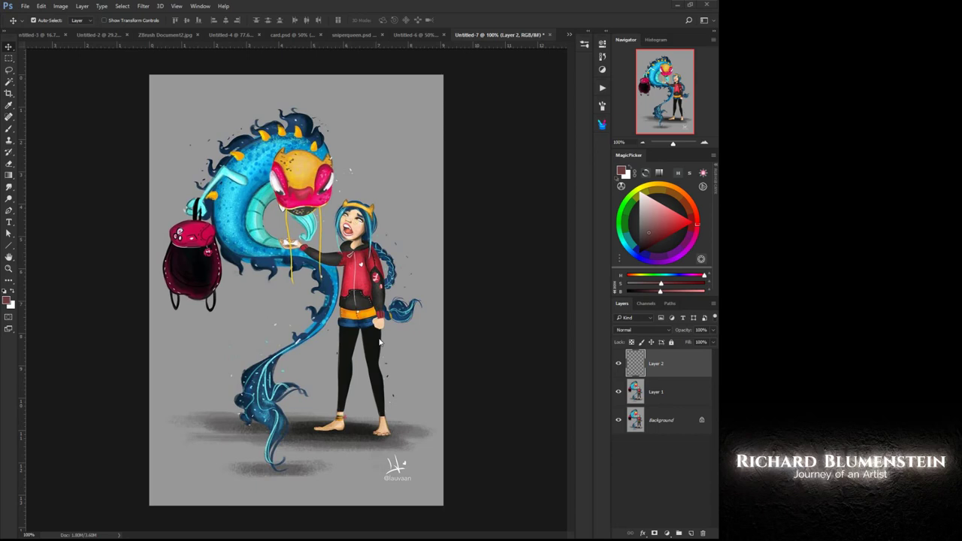
Select the grey background areas on Layer 1 with Color Range, using sampled colors
click(636, 392)
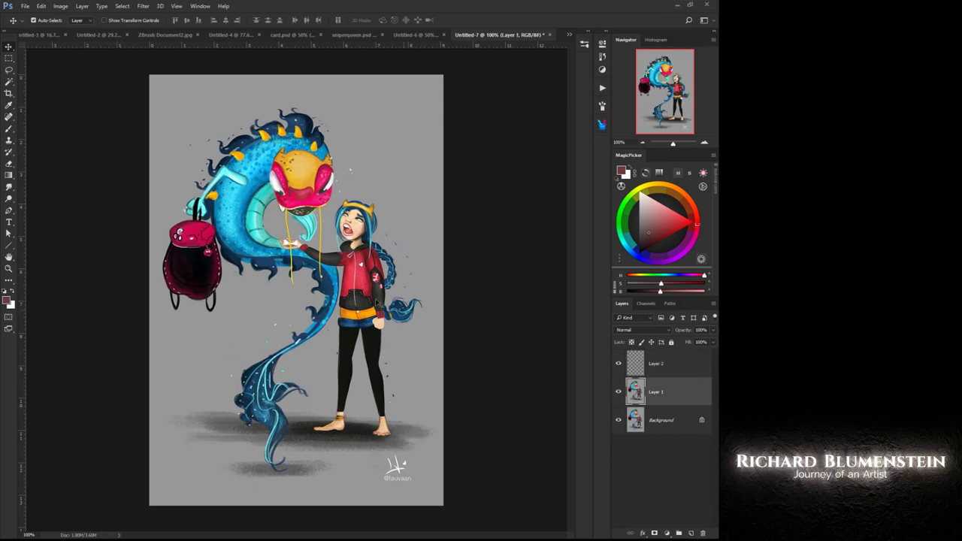
click(121, 6)
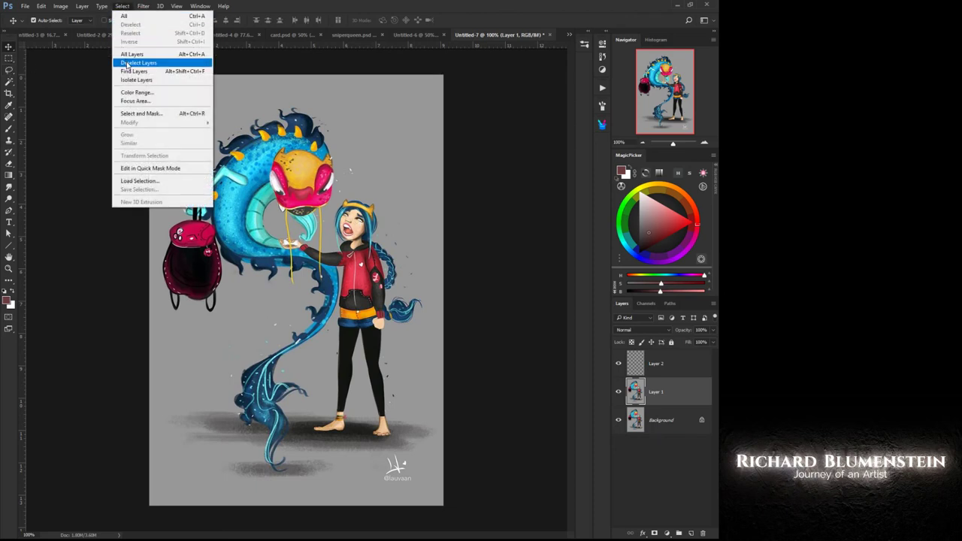
click(137, 92)
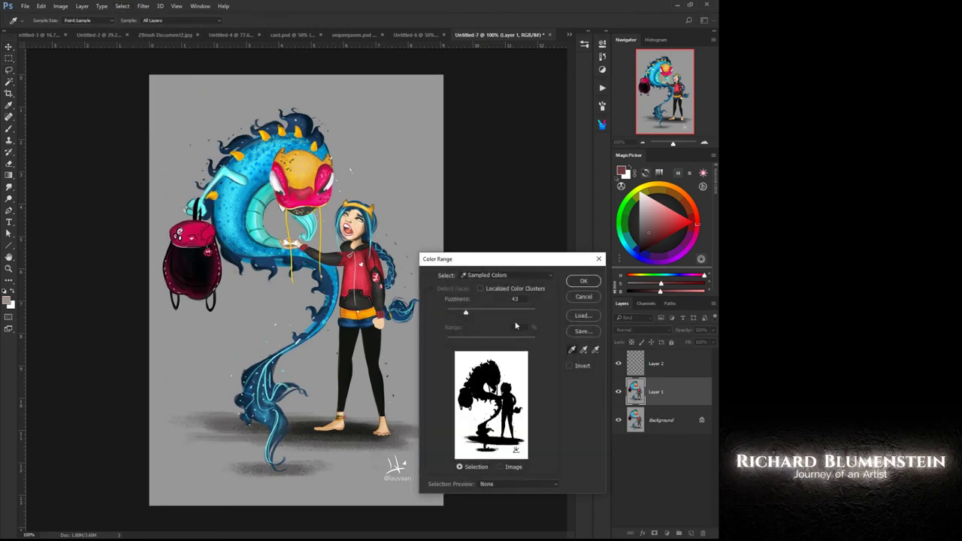
mouse_move(466, 312)
mouse_down()
mouse_move(482, 314)
mouse_move(453, 313)
mouse_move(467, 314)
mouse_up()
click(582, 282)
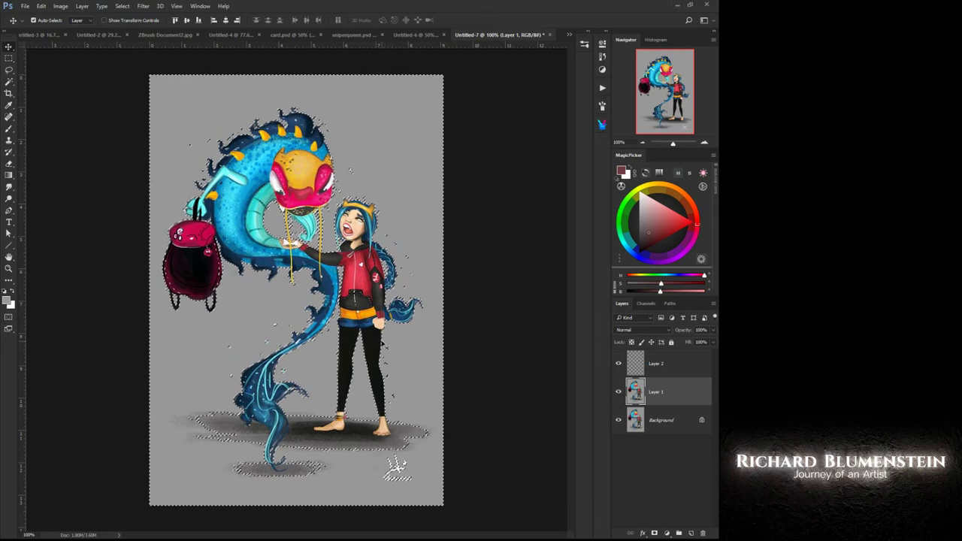
Cut the selected grey background onto its own layer and stack the Layer 1 characters above it
right_click(383, 343)
click(9, 68)
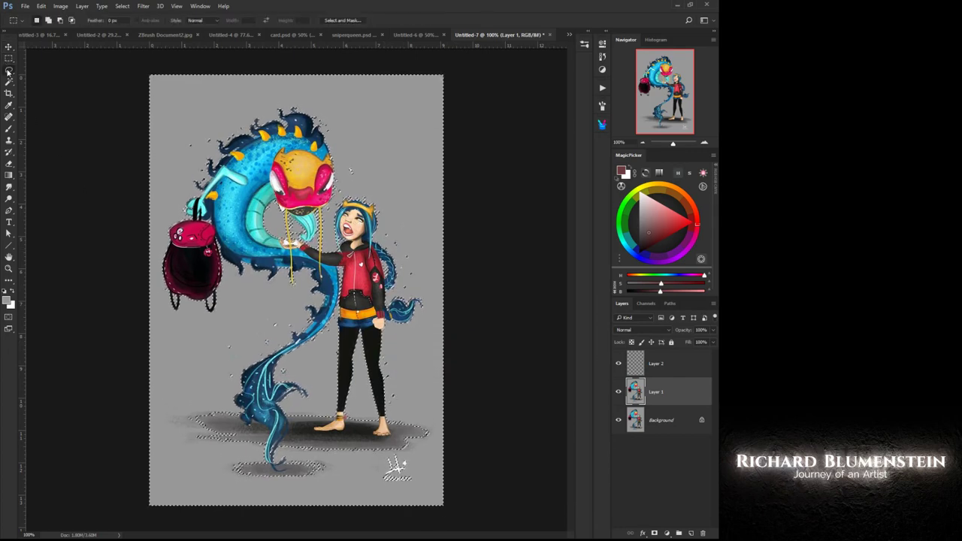
right_click(348, 325)
click(373, 406)
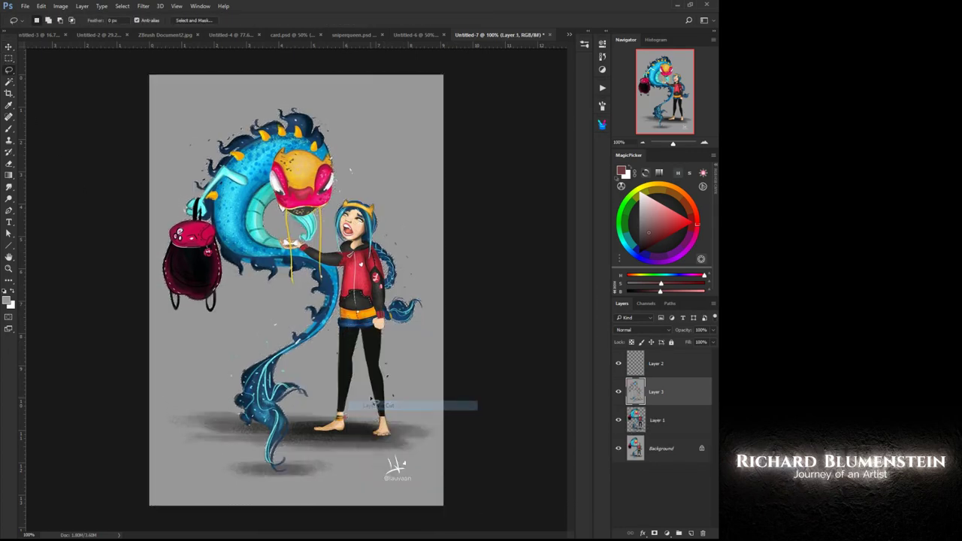
drag(636, 421, 633, 383)
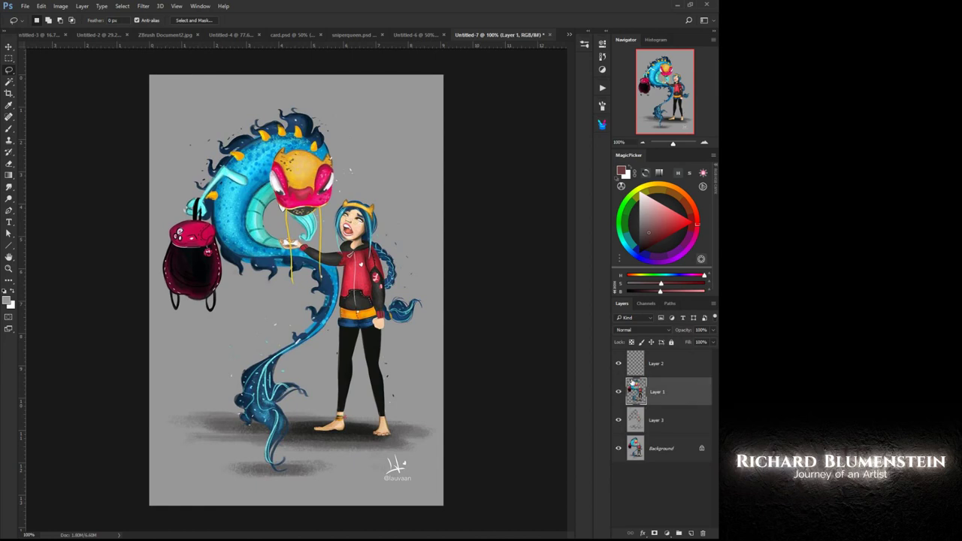
Fill the cut-out background layer, Layer 3, completely with the grey foreground color
click(635, 425)
right_click(422, 320)
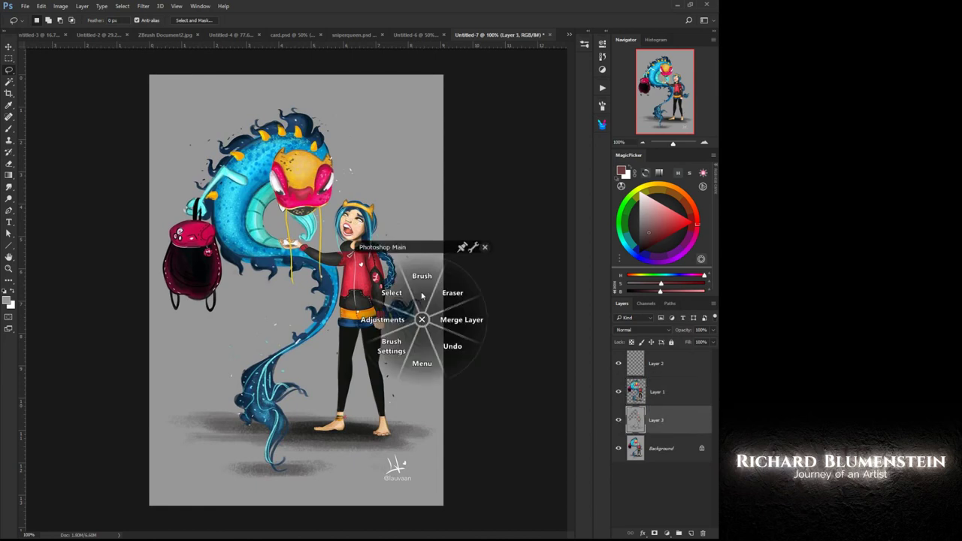
click(422, 295)
middle_click(355, 321)
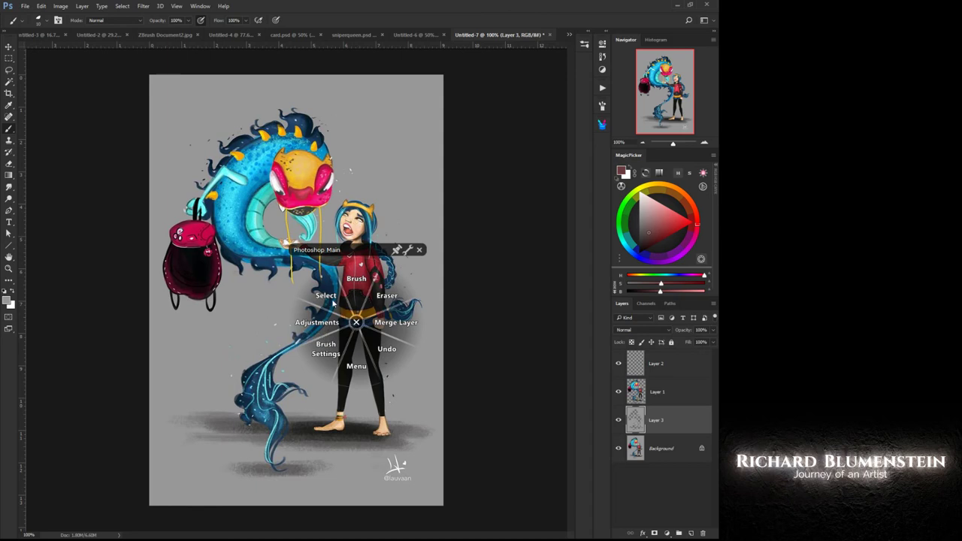
click(329, 300)
click(330, 300)
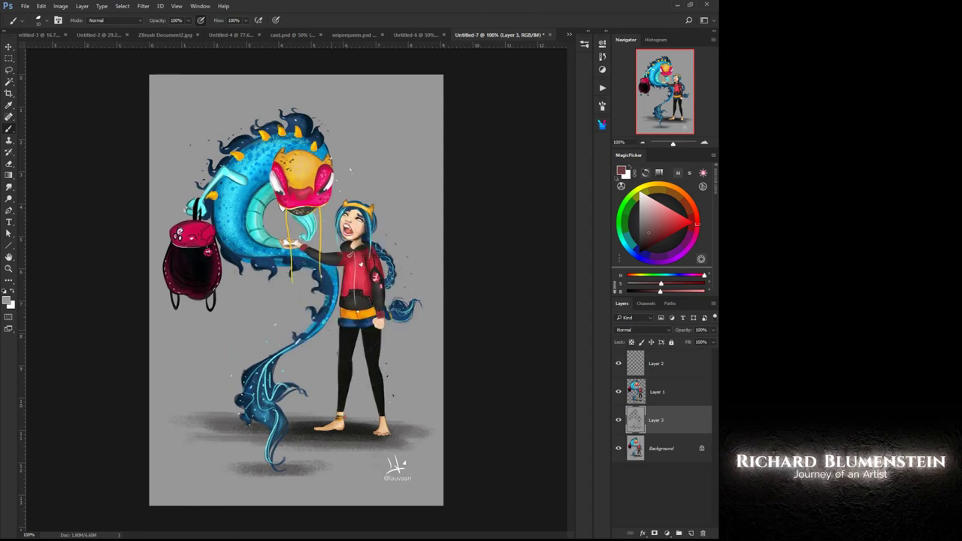
right_click(330, 337)
key(alt+BackSpace)
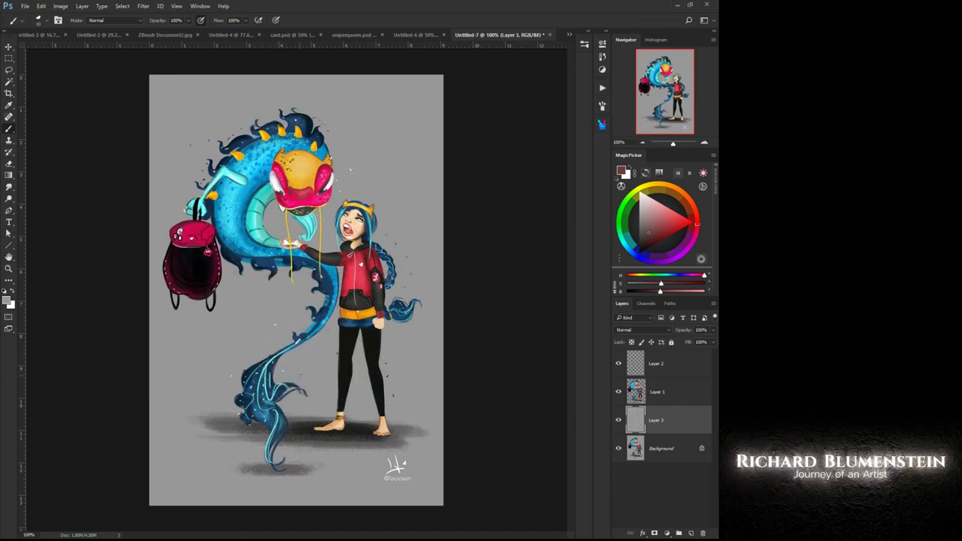
Prepare to paint on Layer 2 with a bright red color and pen pressure controlling the brush size
click(636, 392)
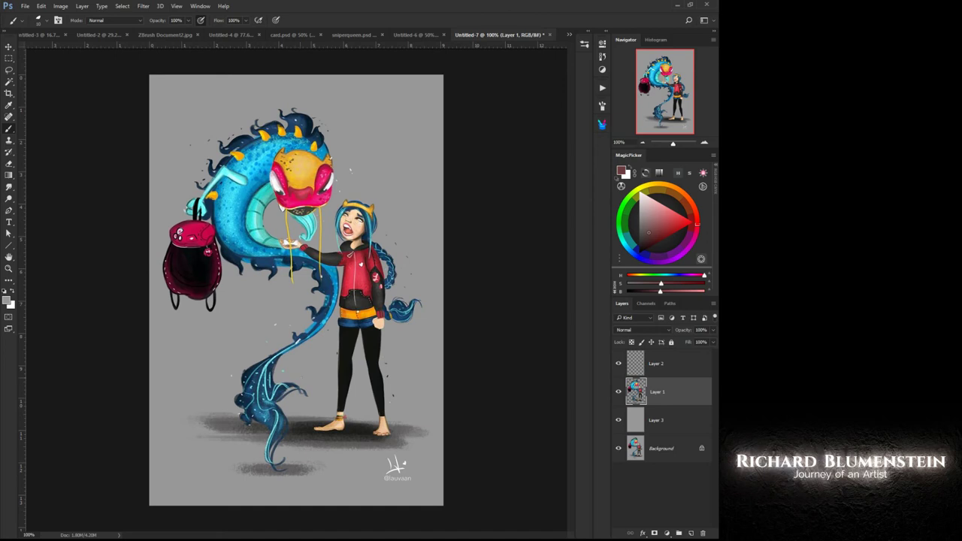
click(635, 365)
click(693, 221)
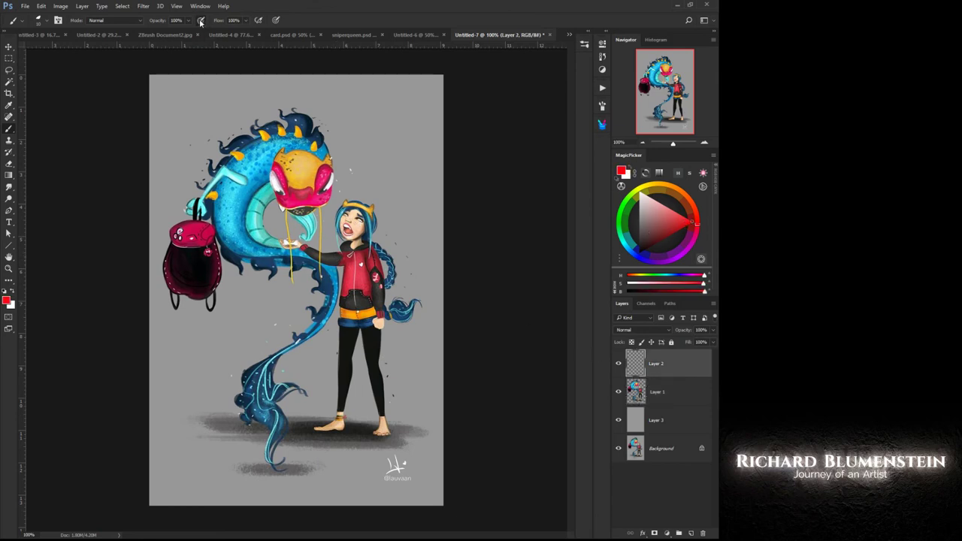
click(273, 21)
Duplicate Layer 1 and turn the copy into a black silhouette with a Hue/Saturation lightness of -100
drag(637, 394, 691, 532)
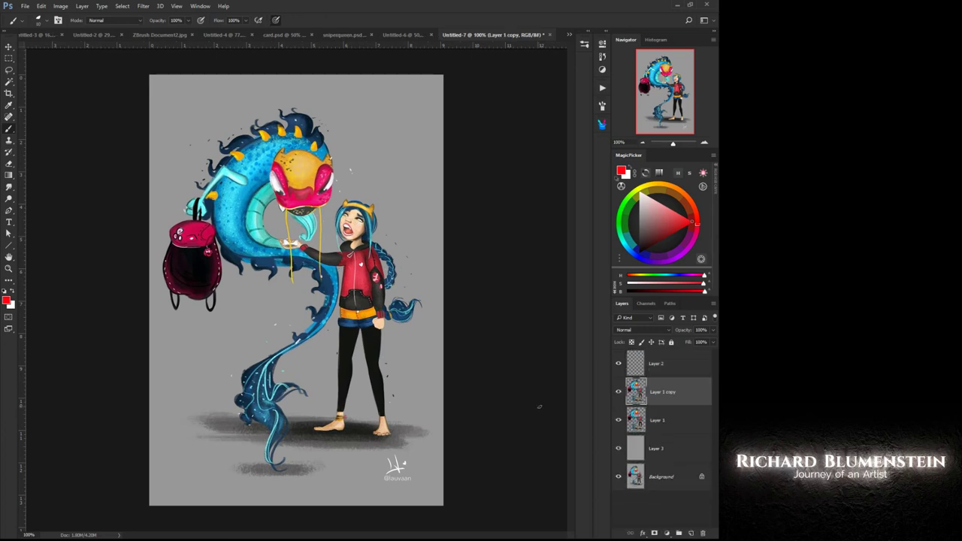
right_click(468, 347)
click(425, 348)
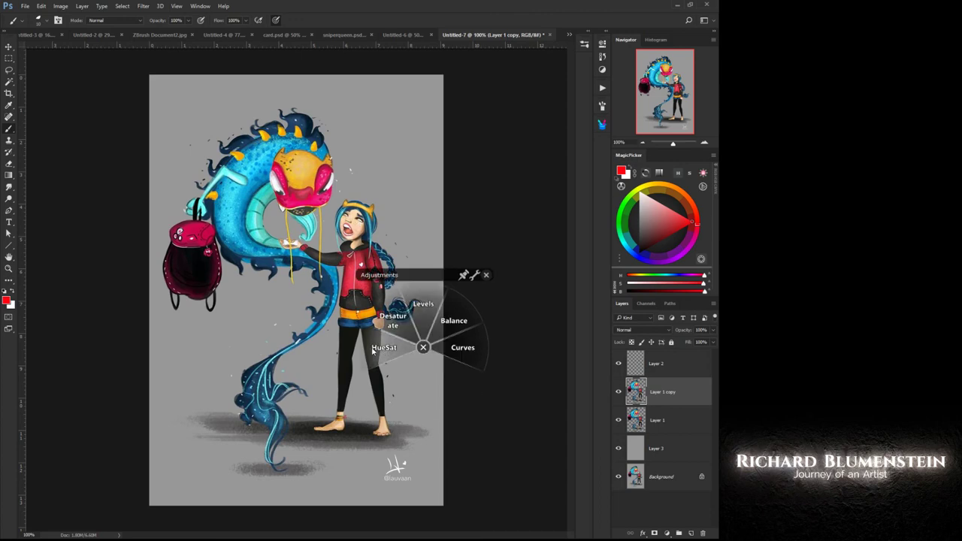
click(373, 348)
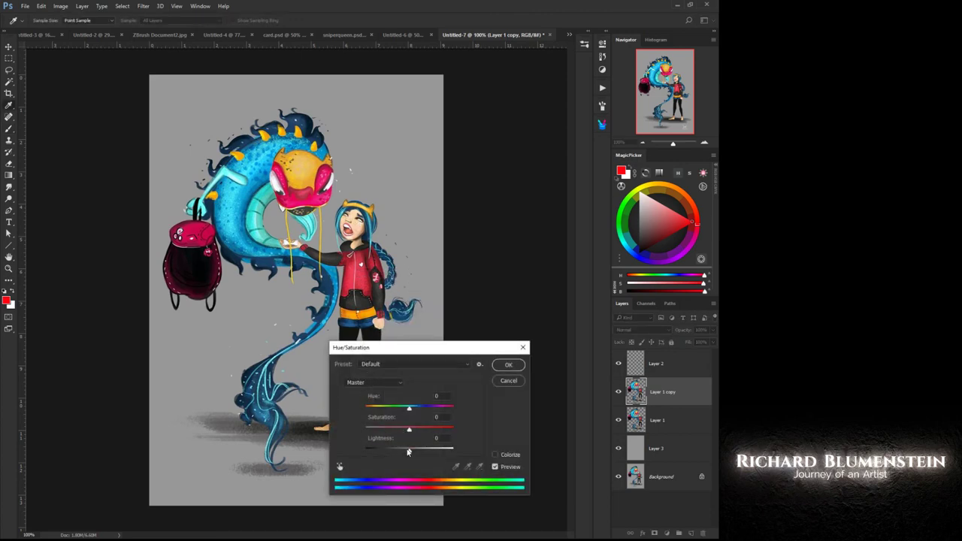
drag(408, 451, 342, 444)
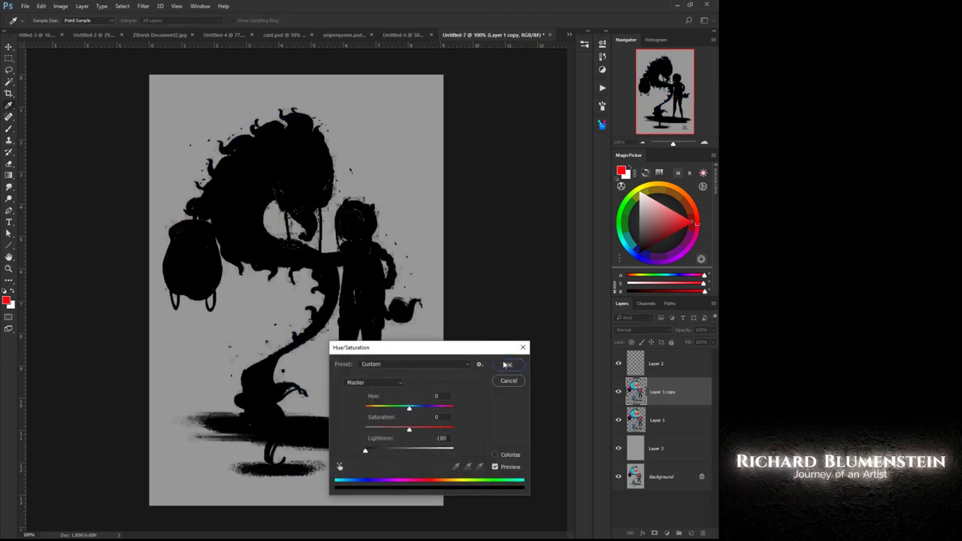
click(506, 364)
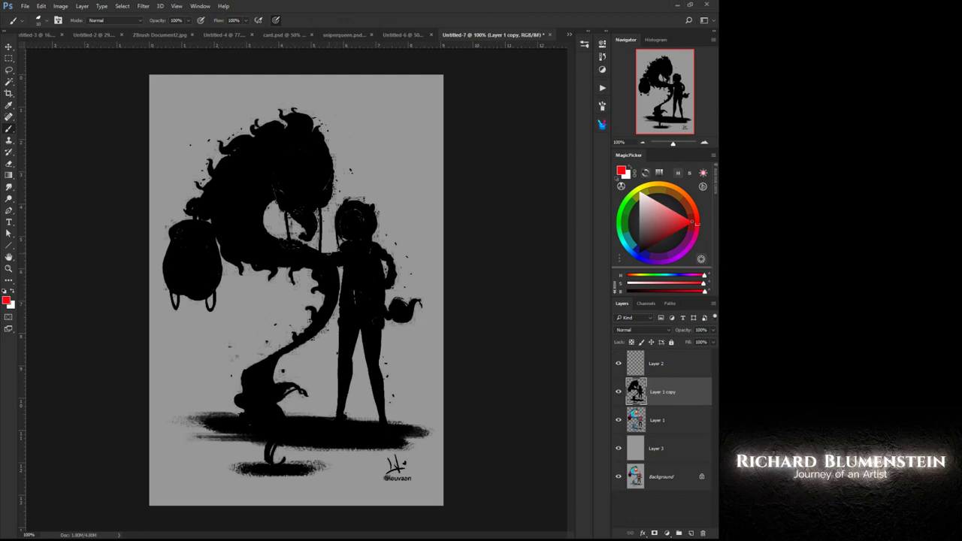
Outline the girl's arms, her braid and the dragon's head in red on Layer 2, lowering the brush's minimum diameter after the arms
key(alt+bracketright)
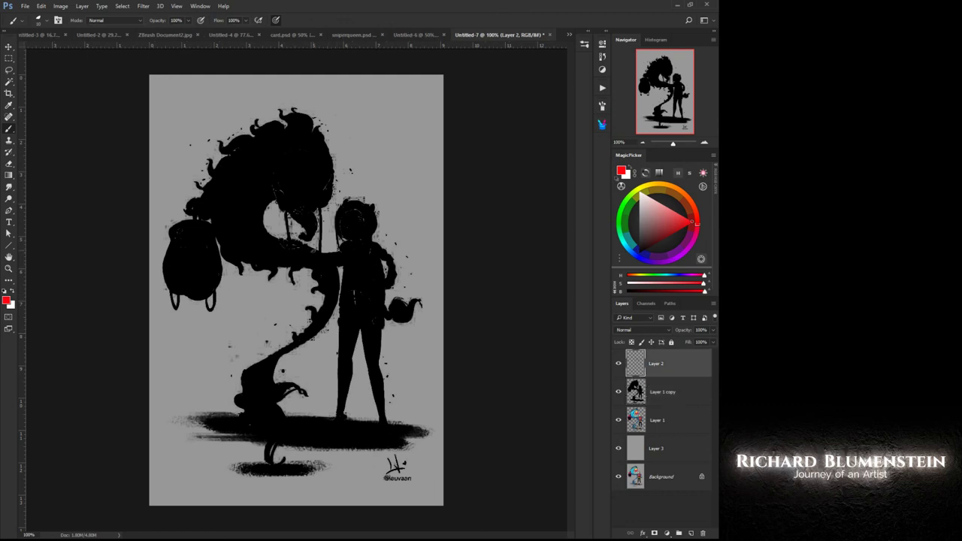
mouse_move(331, 254)
mouse_down()
mouse_move(281, 256)
mouse_move(332, 266)
mouse_move(371, 321)
mouse_move(381, 322)
mouse_move(382, 300)
mouse_up()
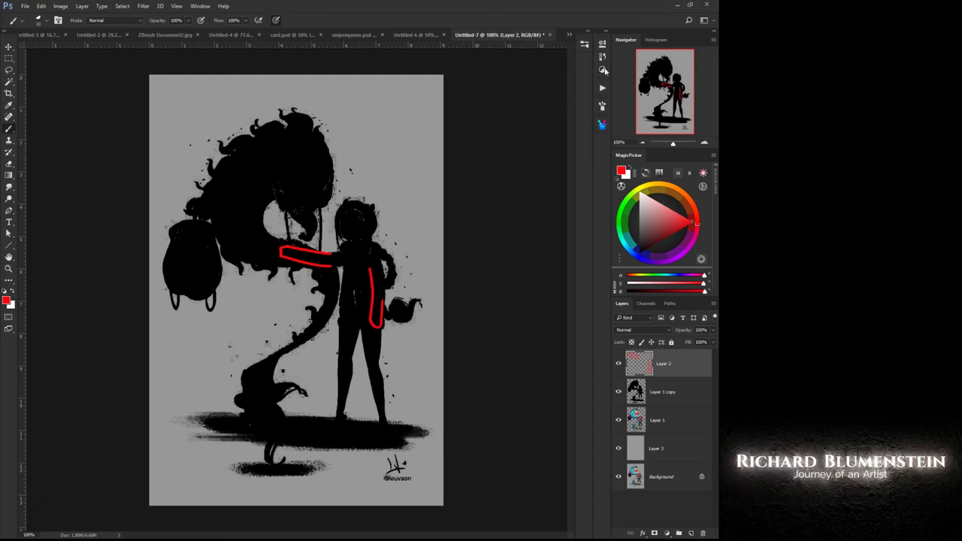
click(602, 106)
click(457, 140)
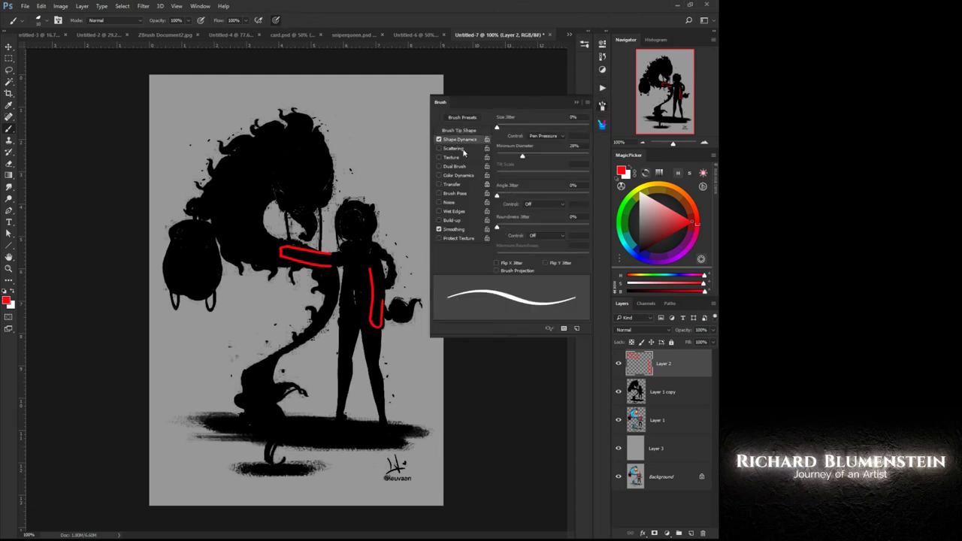
drag(523, 156, 504, 157)
click(440, 103)
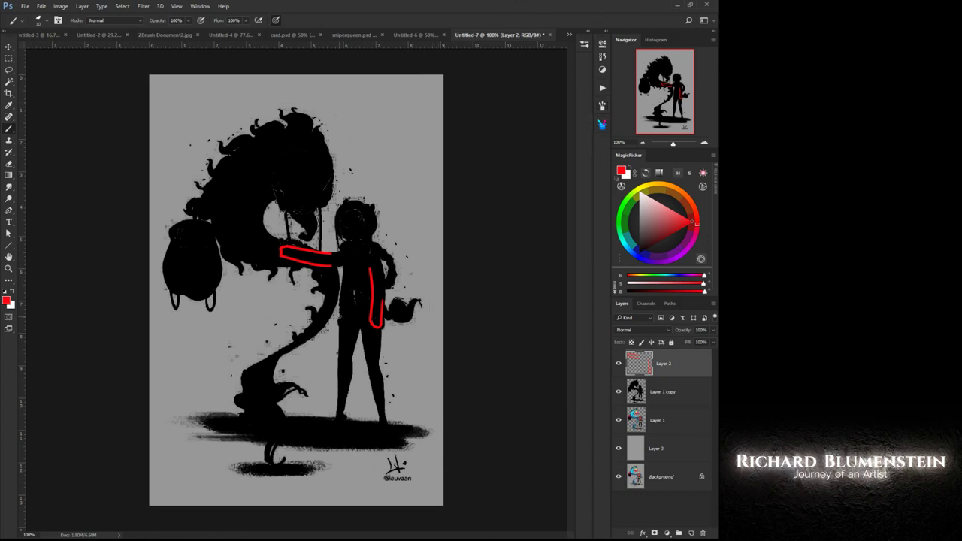
mouse_move(372, 247)
mouse_down()
mouse_move(395, 267)
mouse_move(377, 288)
mouse_up()
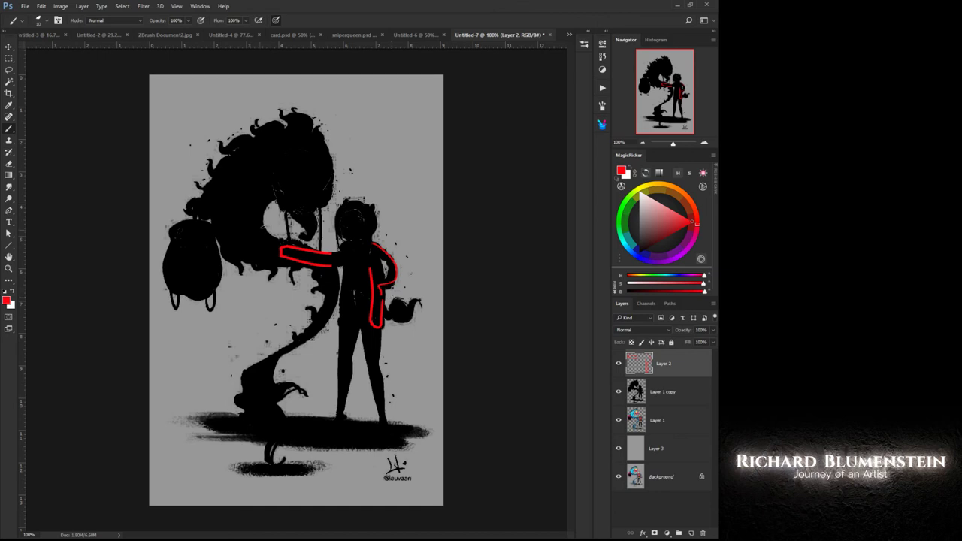
mouse_move(272, 199)
mouse_down()
mouse_move(293, 223)
mouse_move(319, 220)
mouse_move(332, 181)
mouse_move(317, 134)
mouse_move(263, 141)
mouse_up()
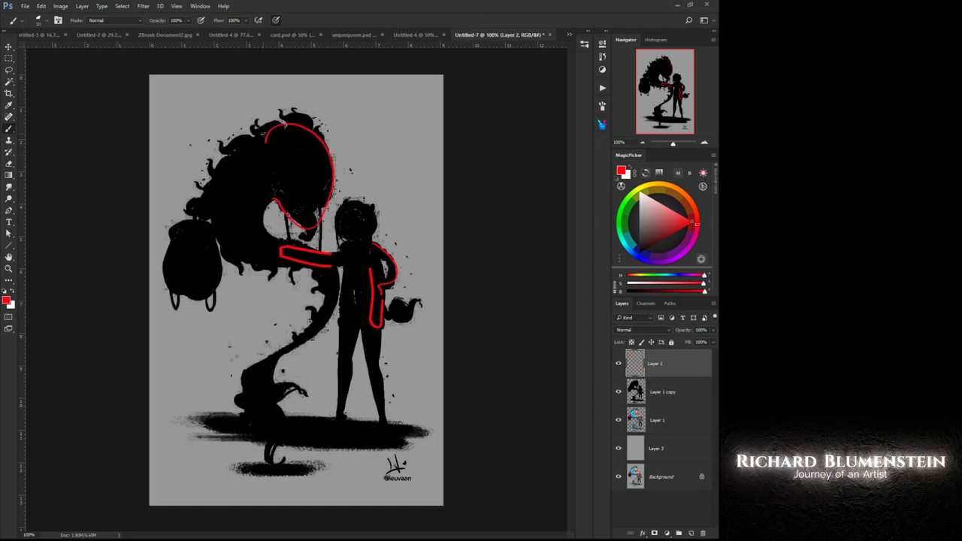
Hide the silhouette and red outline layers, and cut the girl's braid from Layer 1 onto its own layer
click(619, 393)
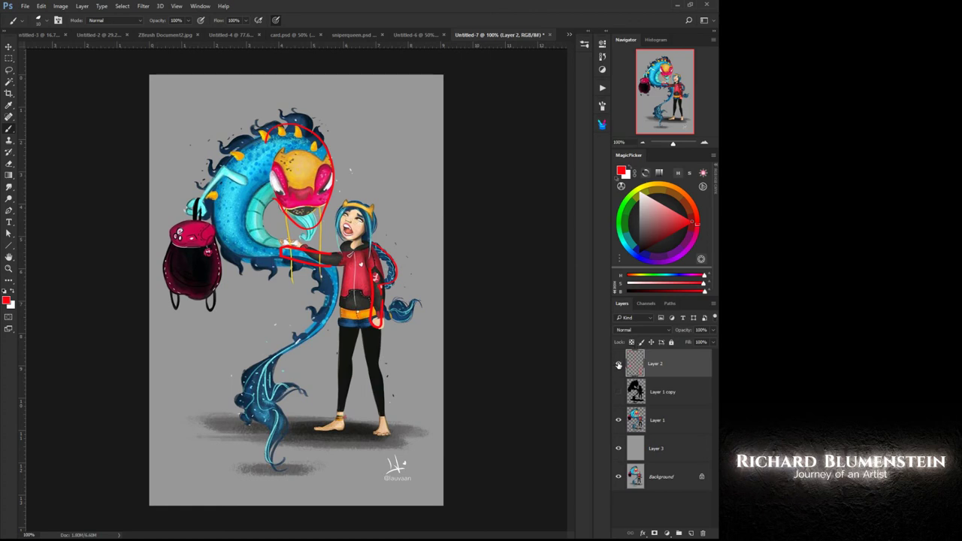
click(617, 365)
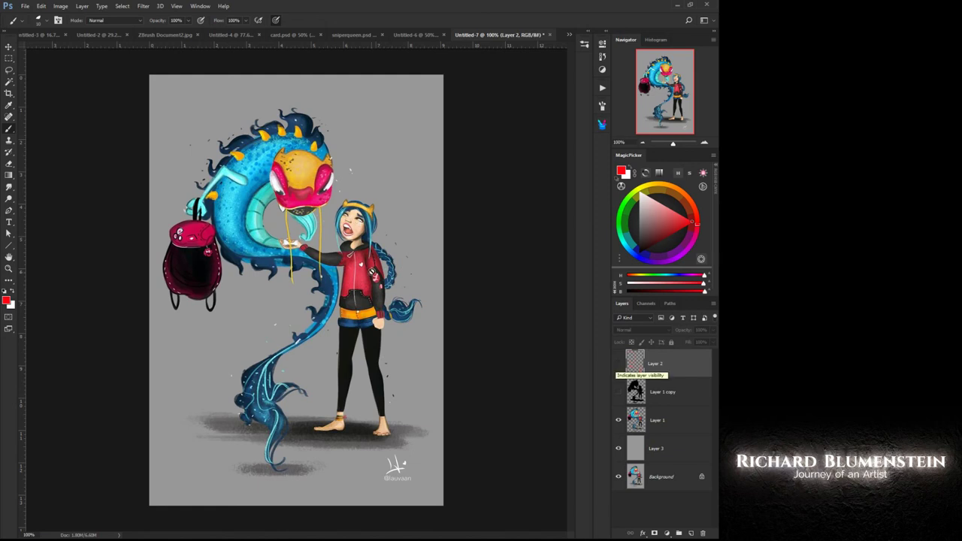
ctrl+click(350, 273)
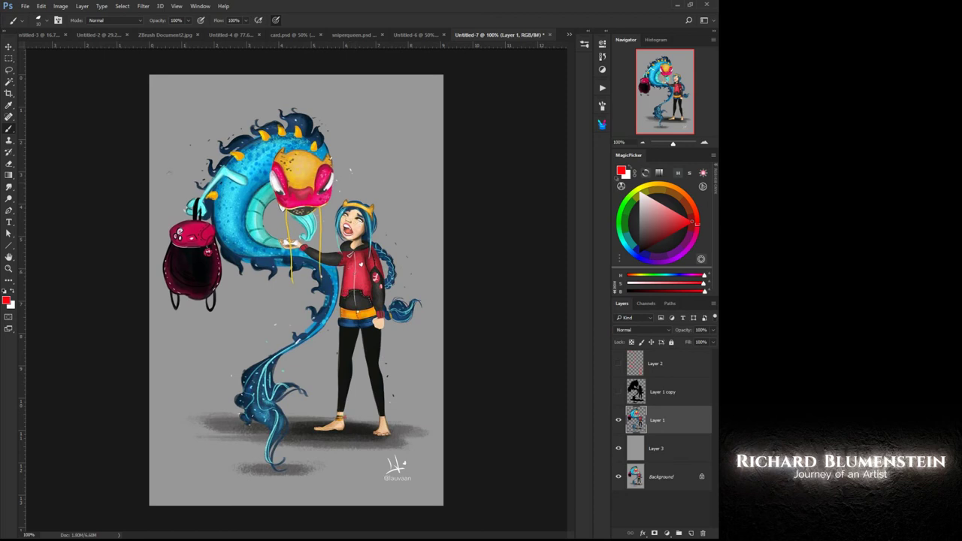
click(10, 72)
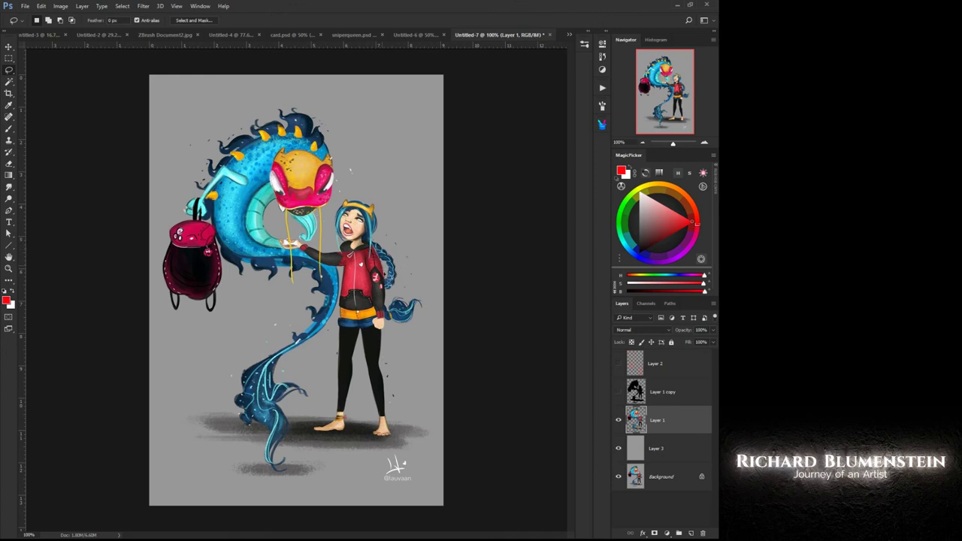
mouse_move(389, 275)
mouse_down()
mouse_move(389, 320)
mouse_move(405, 330)
mouse_move(423, 263)
mouse_up()
right_click(383, 261)
click(422, 351)
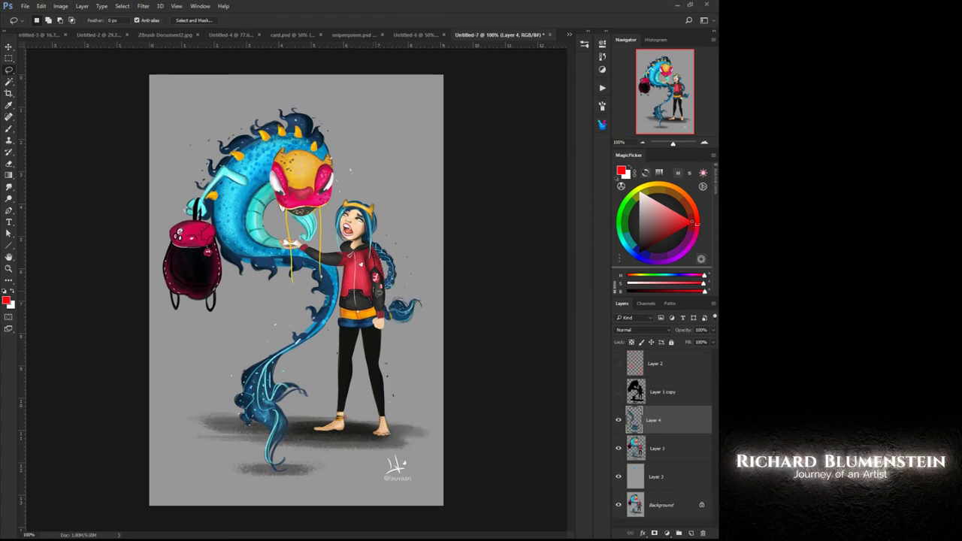
Lasso the girl's lowered arm on Layer 1 and cut it onto its own layer
key(alt+bracketleft)
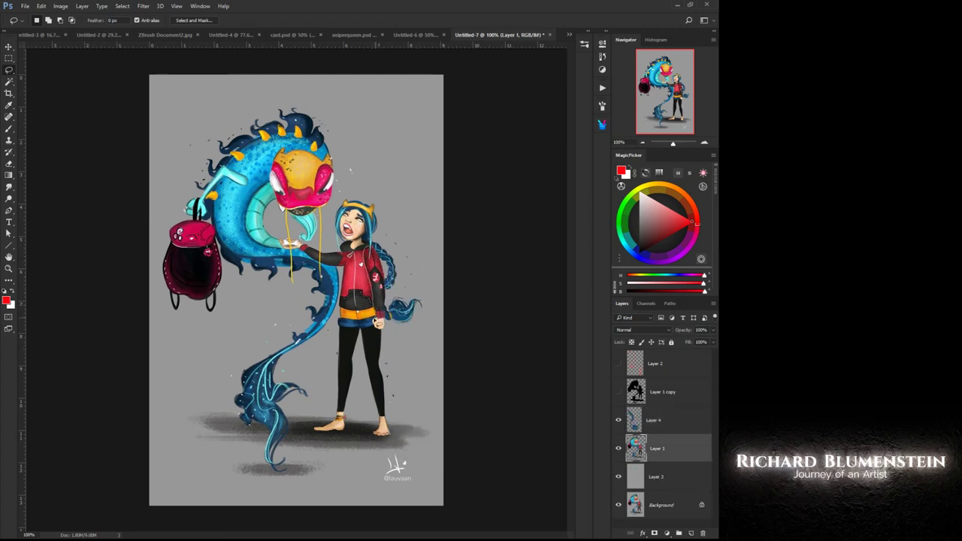
mouse_move(378, 323)
mouse_down()
mouse_move(378, 332)
mouse_move(387, 279)
mouse_move(372, 256)
mouse_up()
right_click(368, 277)
right_click(372, 263)
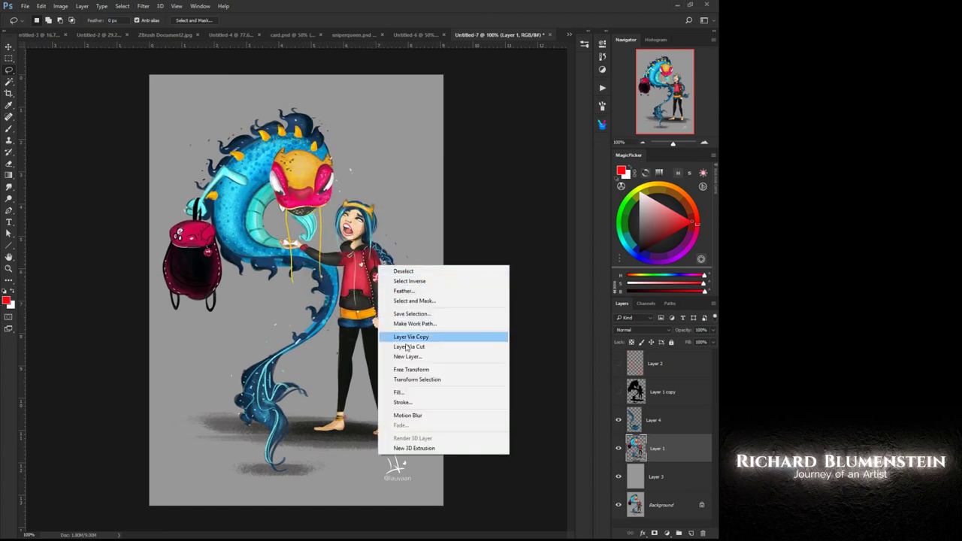
click(406, 345)
Rotate the cut-out arm about 18 degrees outward with Transform and position it away from the girl's torso
right_click(374, 289)
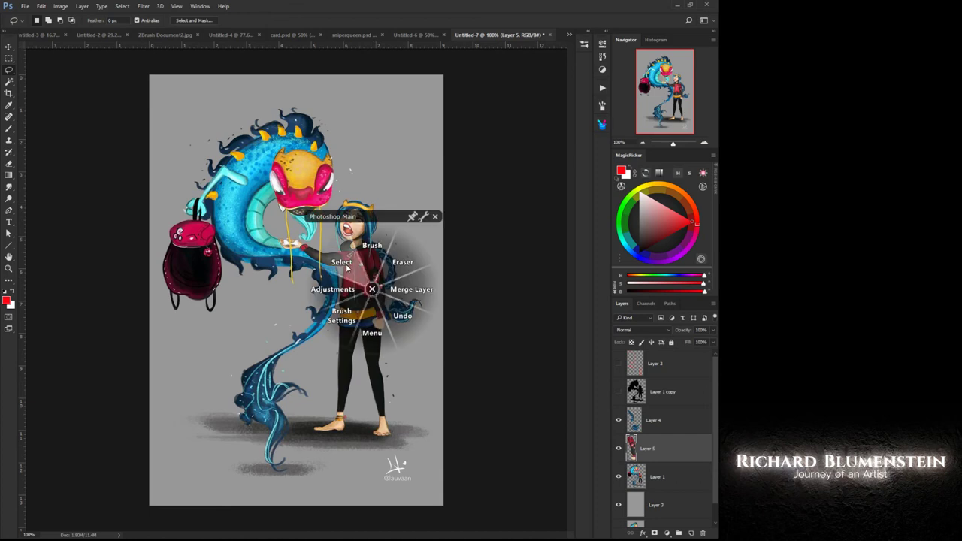
click(344, 253)
click(343, 223)
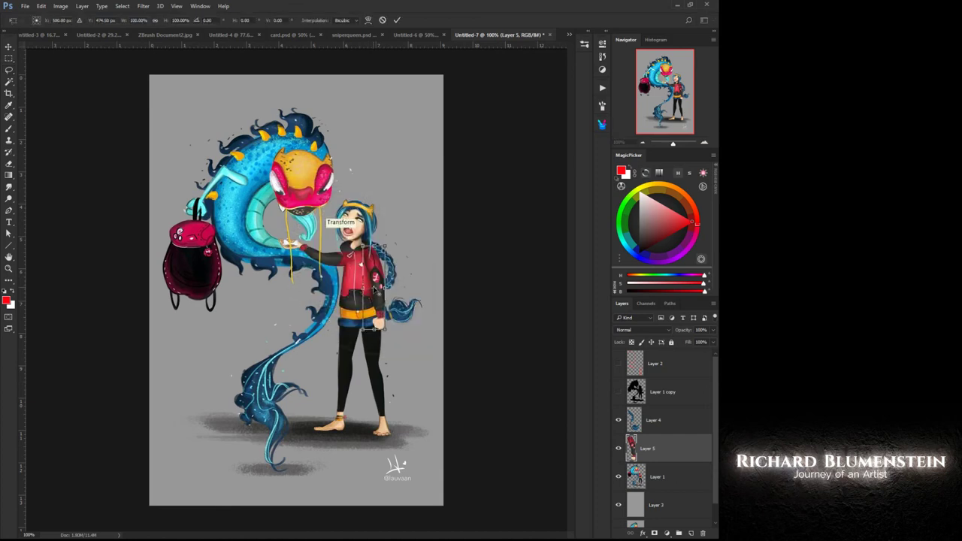
drag(432, 293, 411, 292)
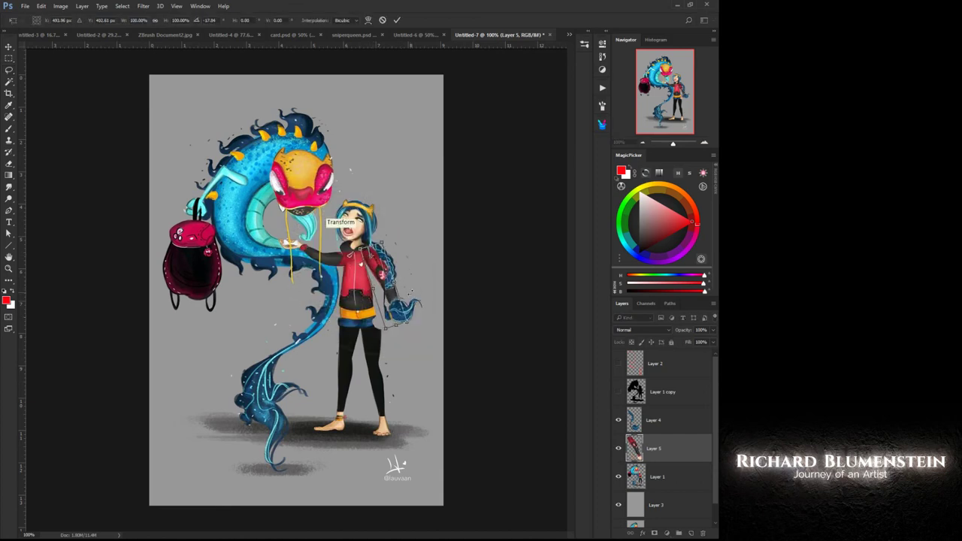
mouse_move(397, 326)
mouse_down()
mouse_move(393, 342)
mouse_move(402, 340)
mouse_up()
key(Return)
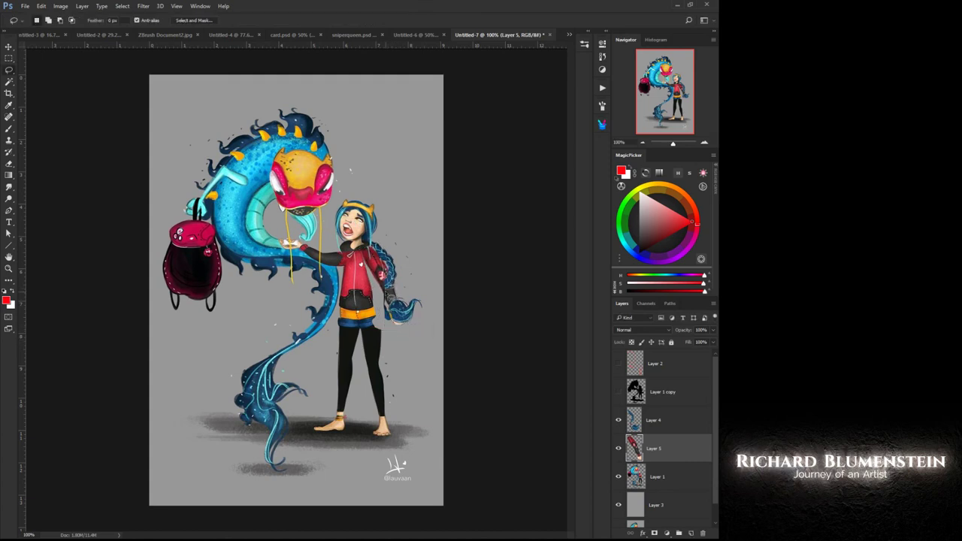
Lasso the forearm and hand of the lowered arm on Layer 5 and rotate them slightly inward with Transform
right_click(381, 285)
click(357, 265)
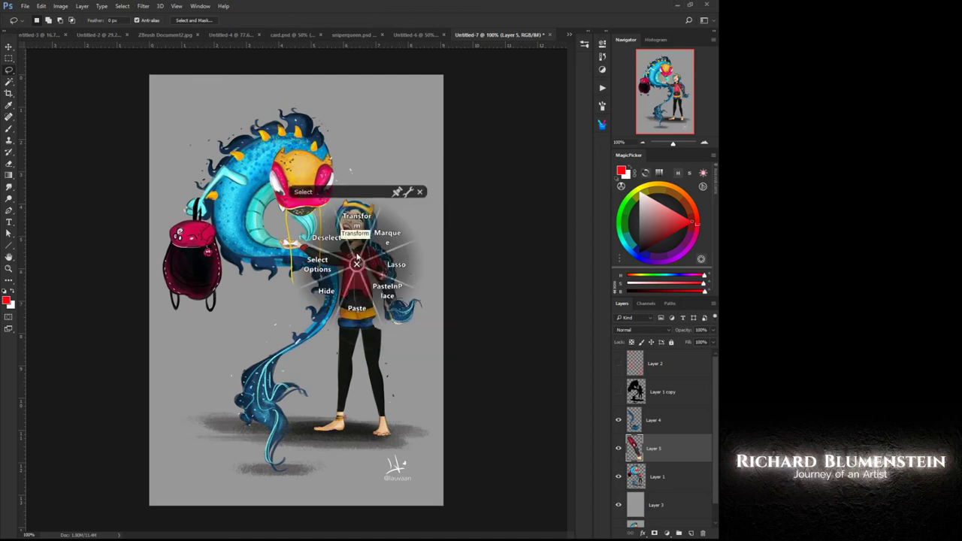
click(357, 265)
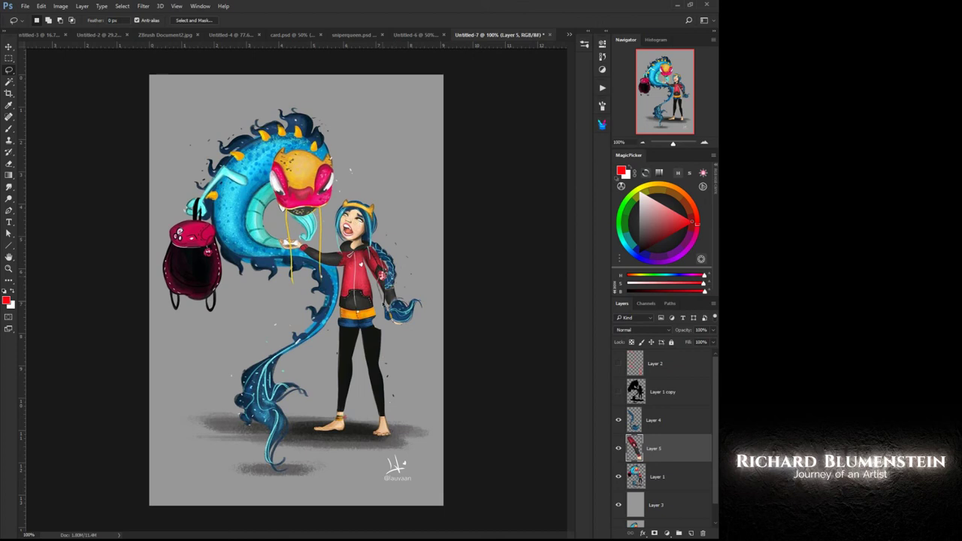
drag(413, 330, 394, 277)
right_click(393, 294)
click(367, 263)
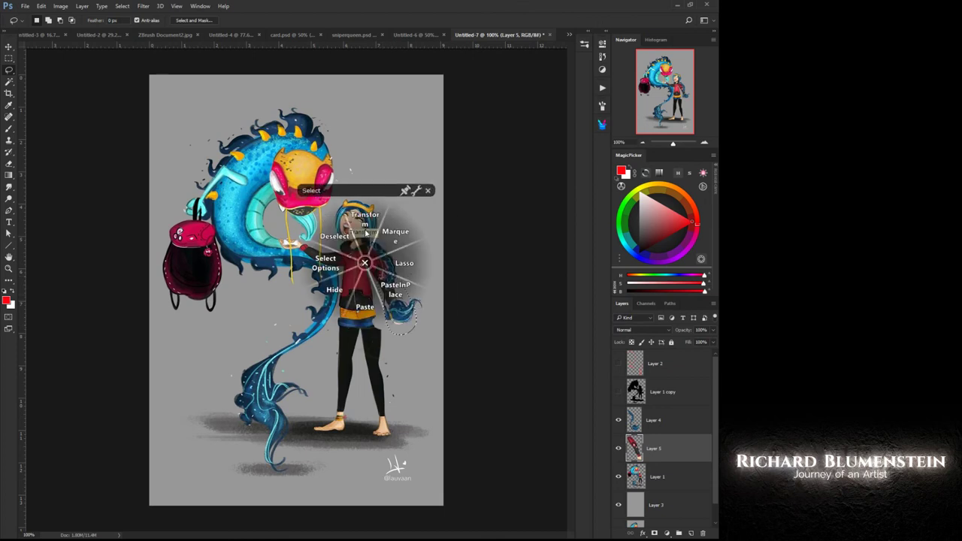
click(363, 227)
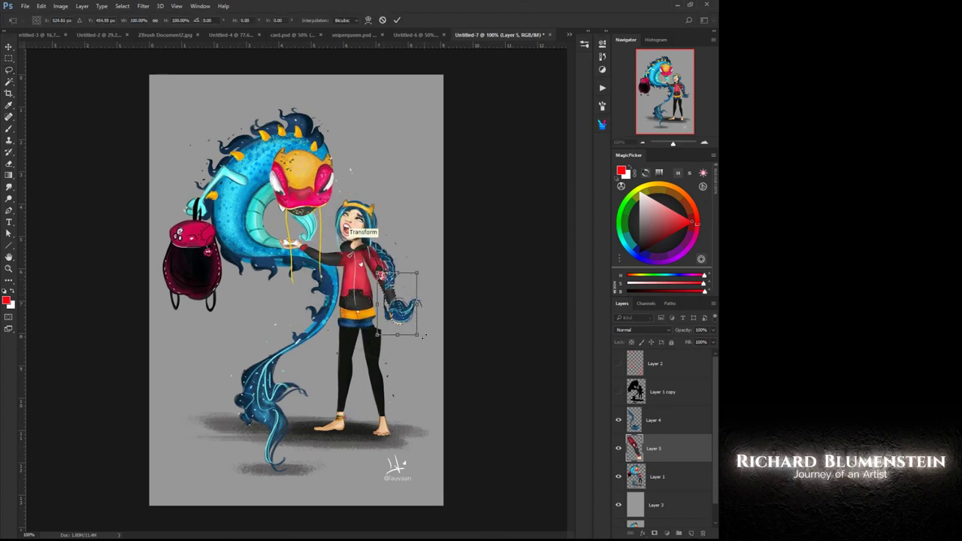
drag(419, 338, 413, 342)
key(Return)
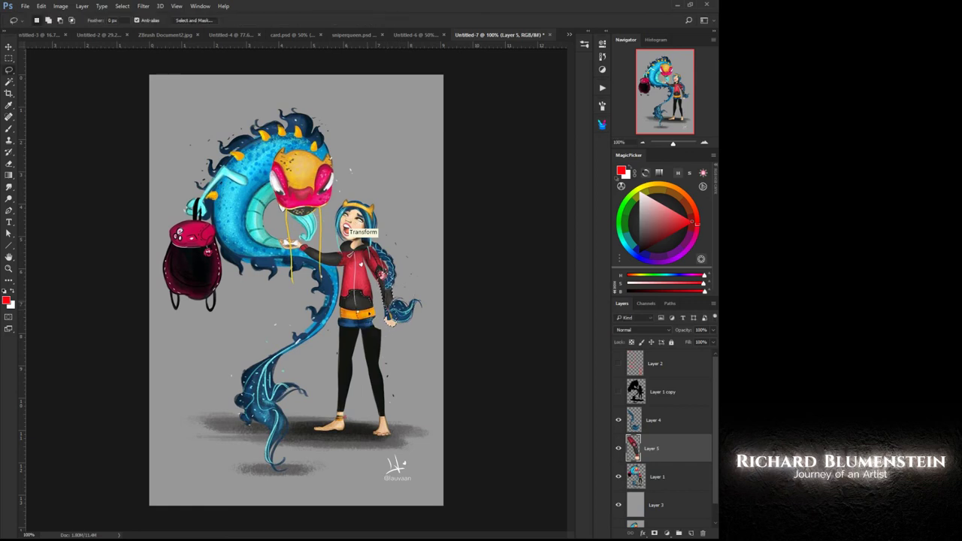
Hide the braid on Layer 4 and clear the selection around the girl's forearm
click(619, 420)
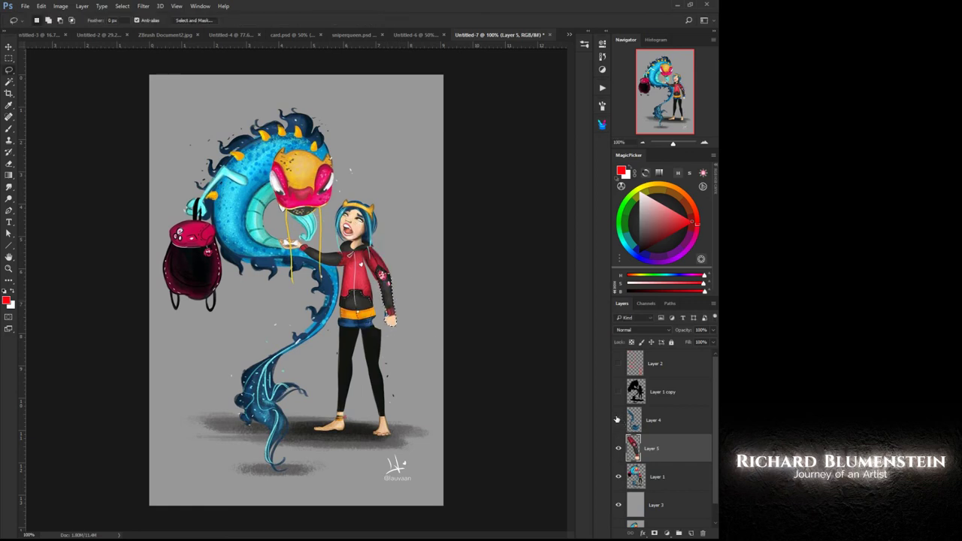
right_click(345, 337)
click(312, 304)
click(287, 278)
Paint in the missing edges of the girl's jacket, orange belt, black leggings and blue shorts with the Brush, using colors sampled from each
right_click(340, 301)
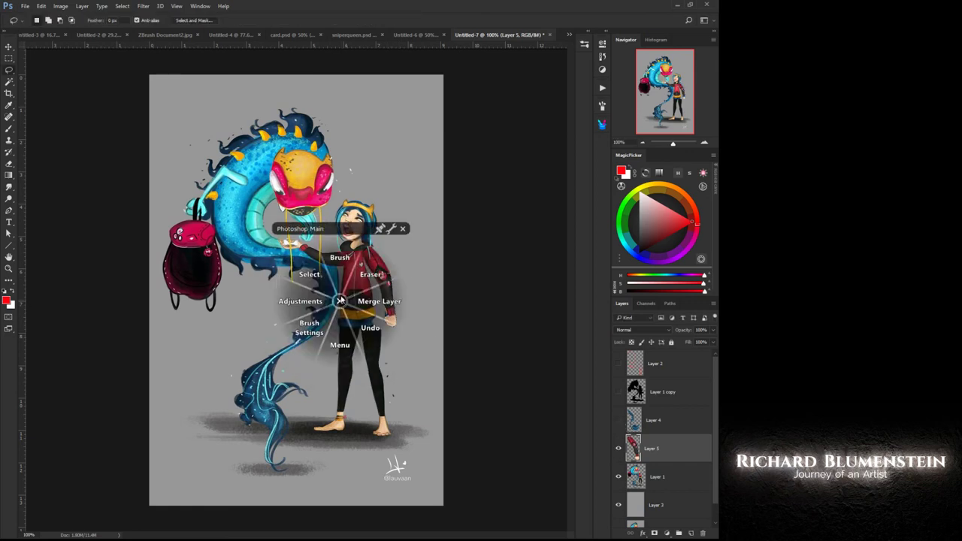
click(338, 264)
alt+click(367, 302)
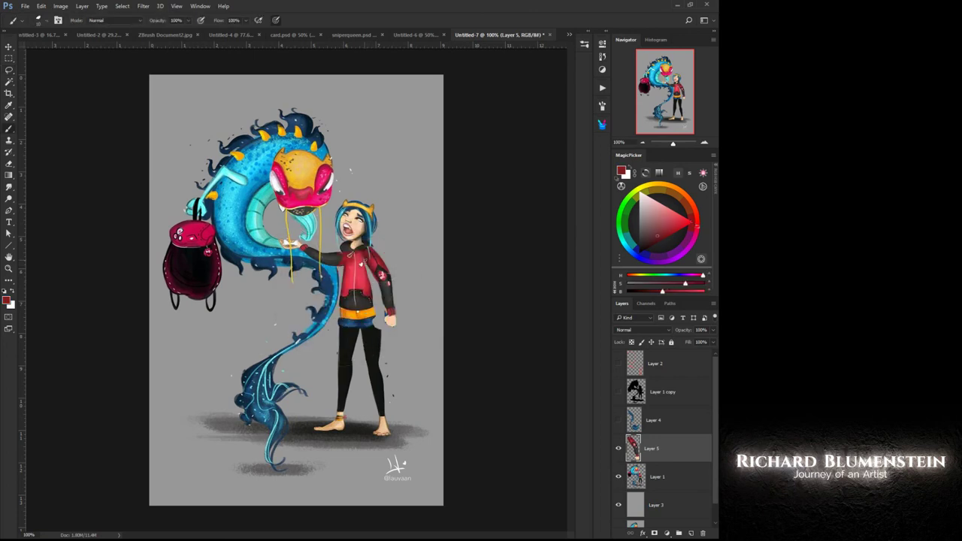
drag(369, 272, 366, 259)
alt+click(368, 315)
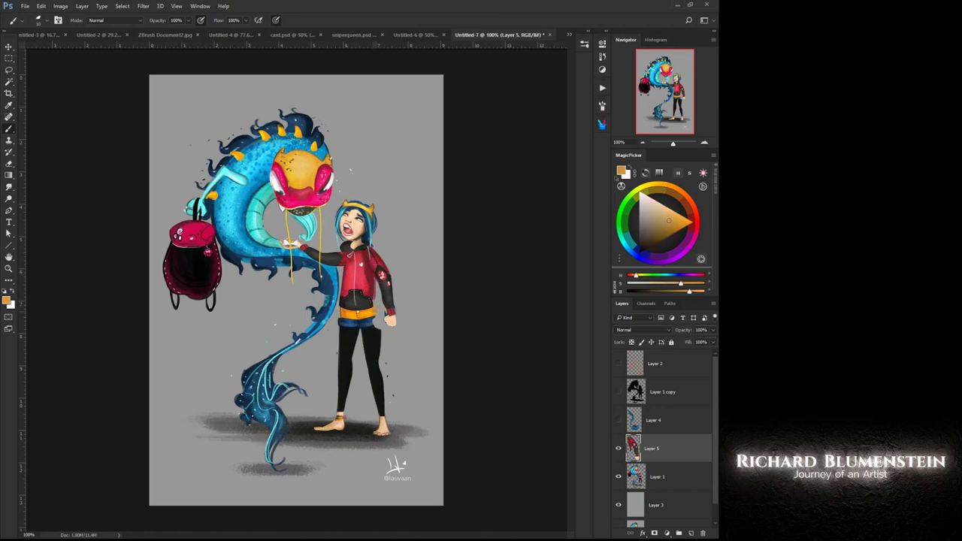
alt+click(379, 354)
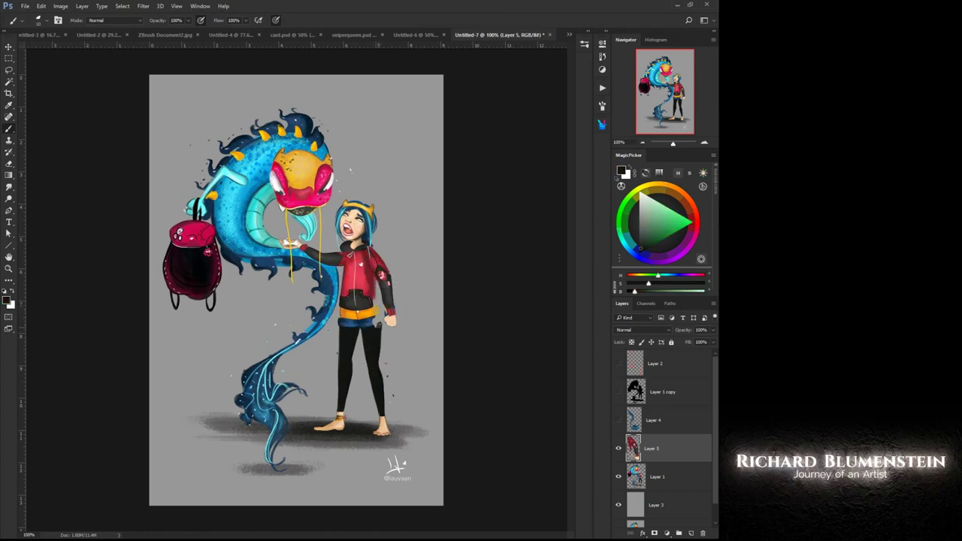
alt+click(372, 322)
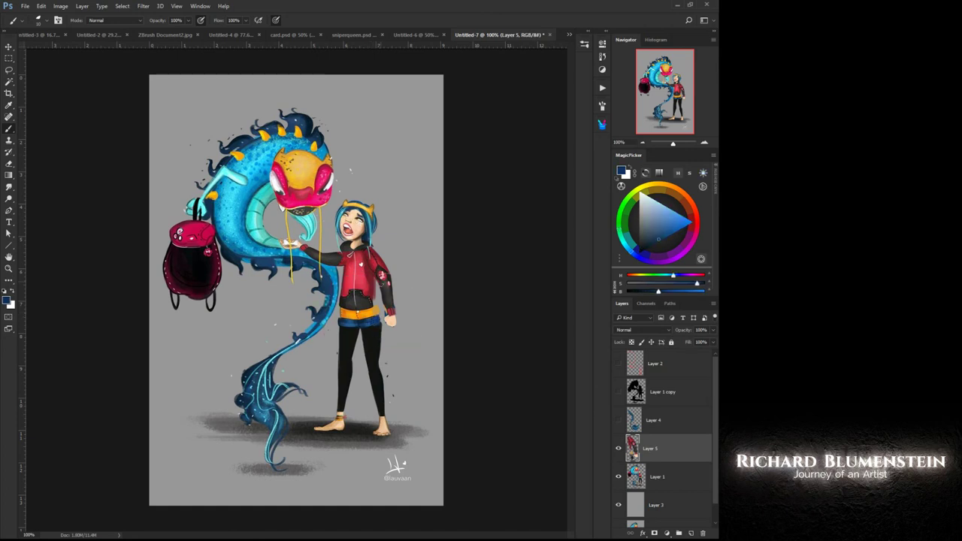
alt+click(376, 287)
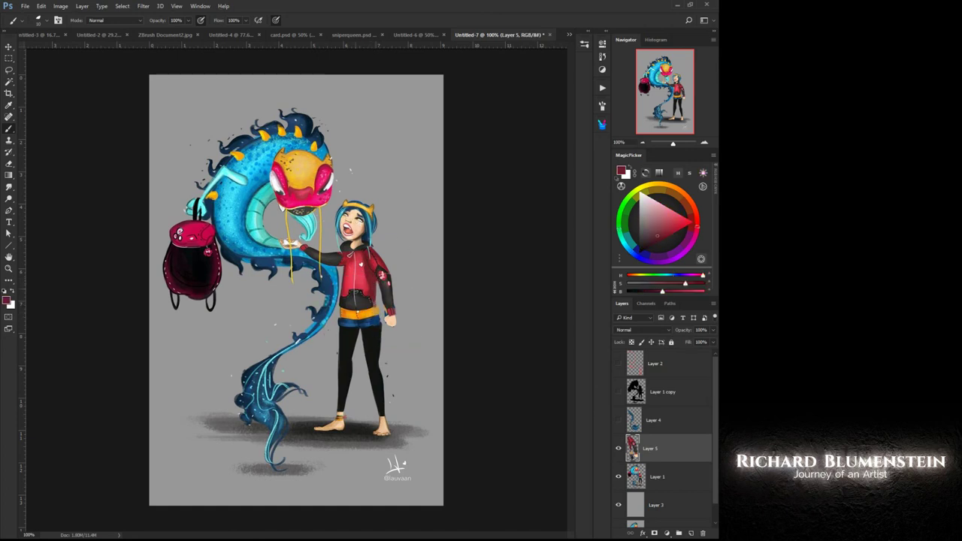
Place Layer 4 beneath Layer 5, show it, and rotate the braid about 23 degrees outward from the girl's body with Transform
drag(630, 422, 633, 460)
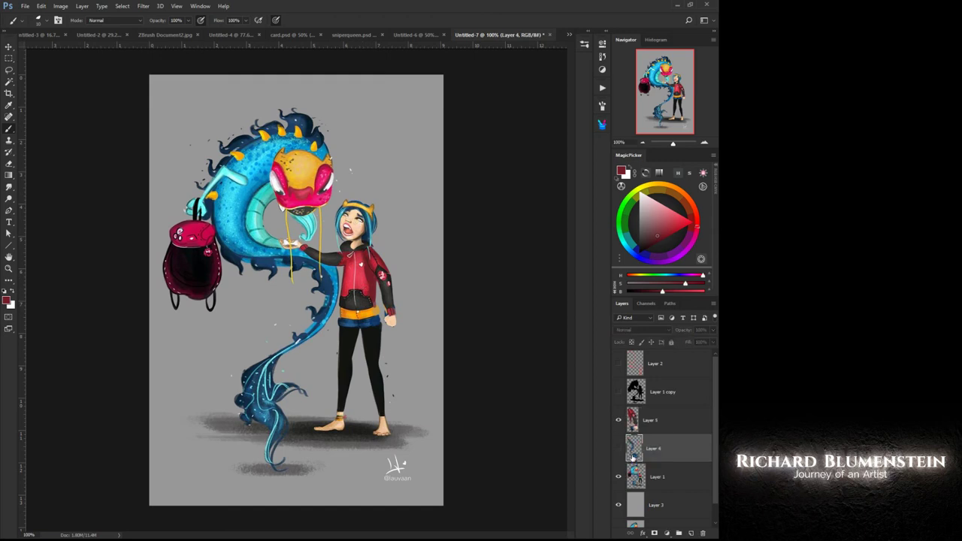
click(618, 448)
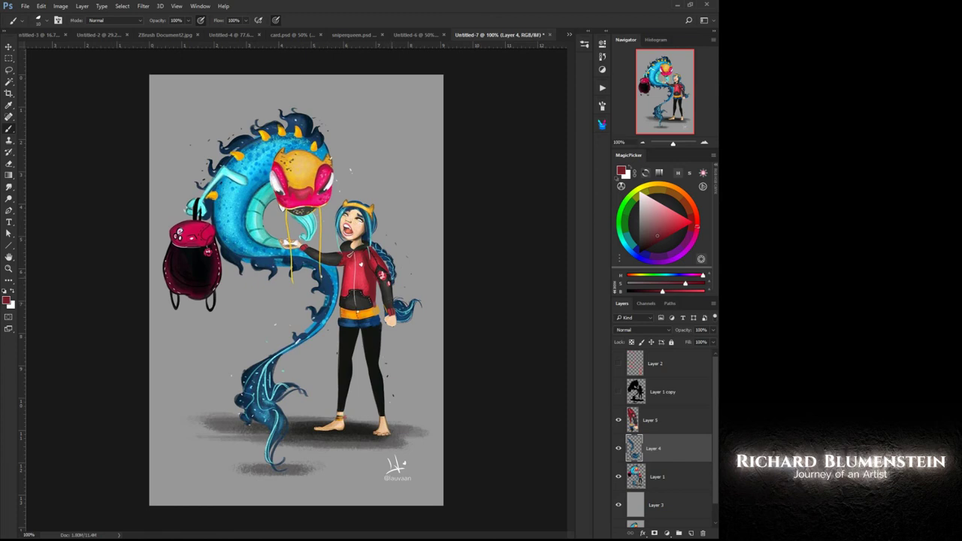
right_click(391, 278)
click(364, 258)
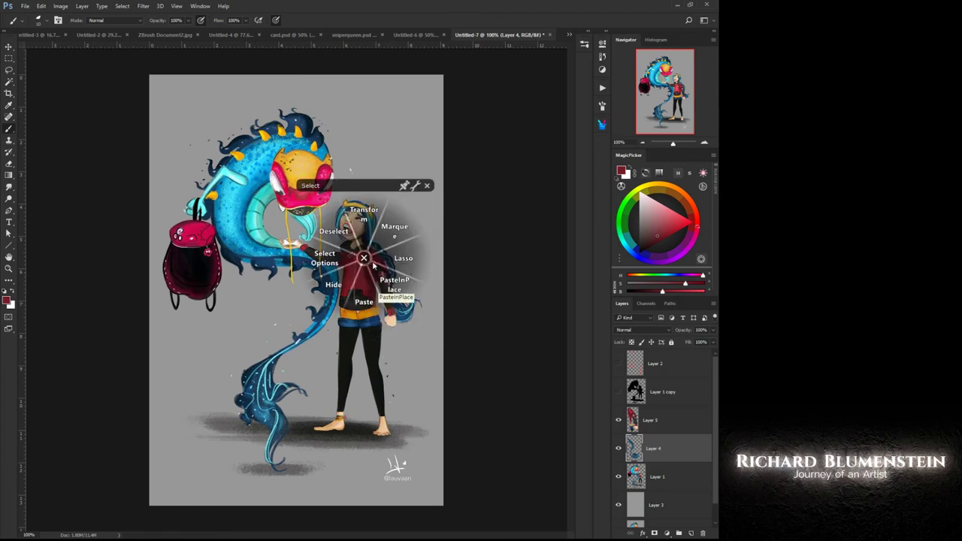
click(364, 218)
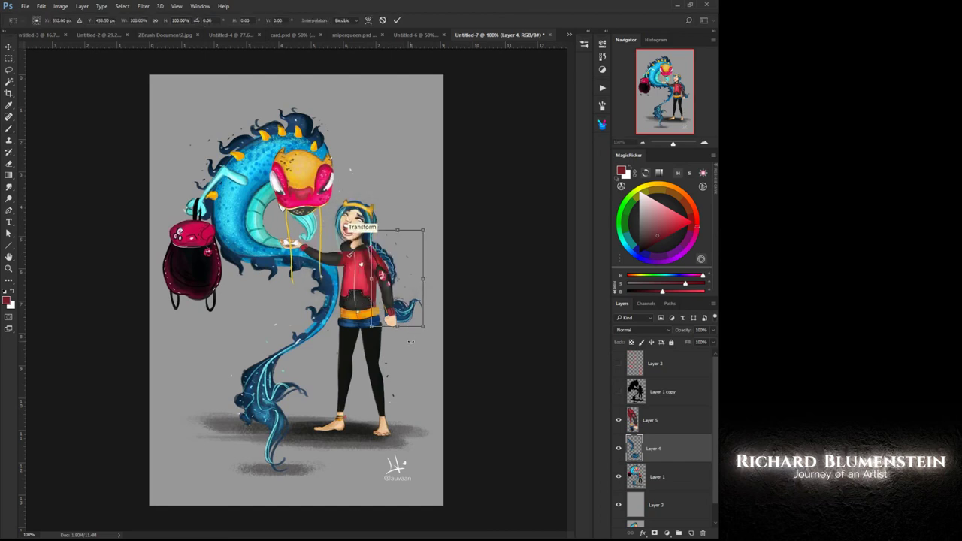
drag(410, 342, 445, 295)
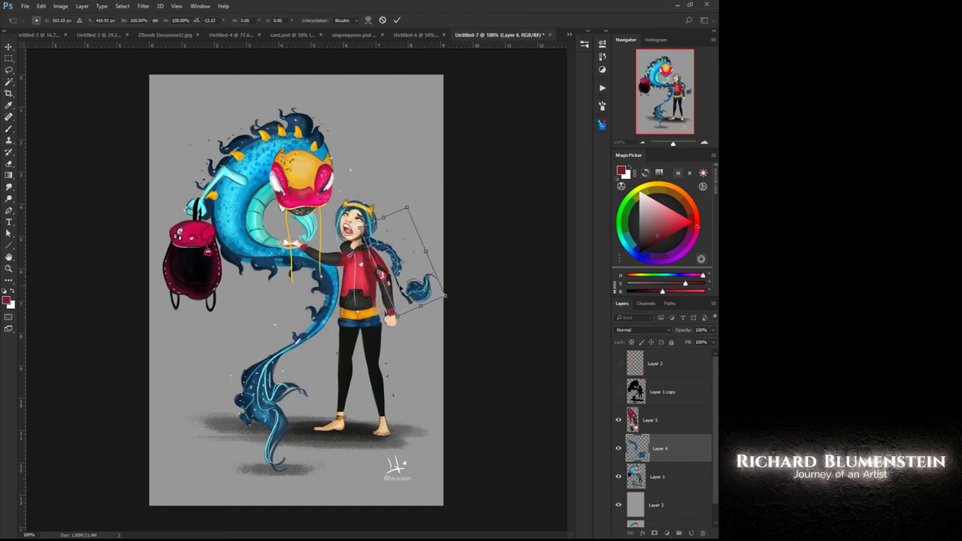
key(Return)
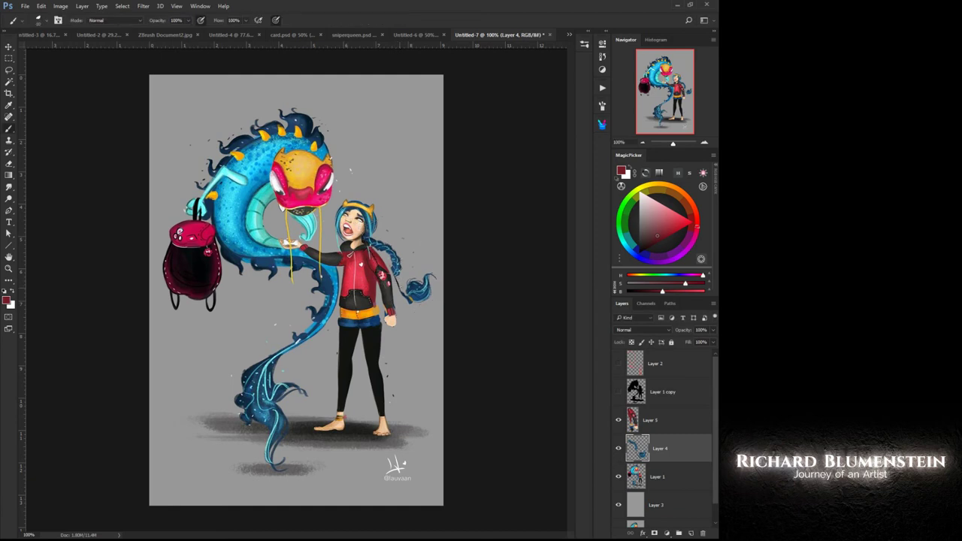
Paint the missing middle section of the braid on Layer 4 with the Brush in a sampled dark blue
right_click(398, 288)
click(397, 247)
alt+click(391, 292)
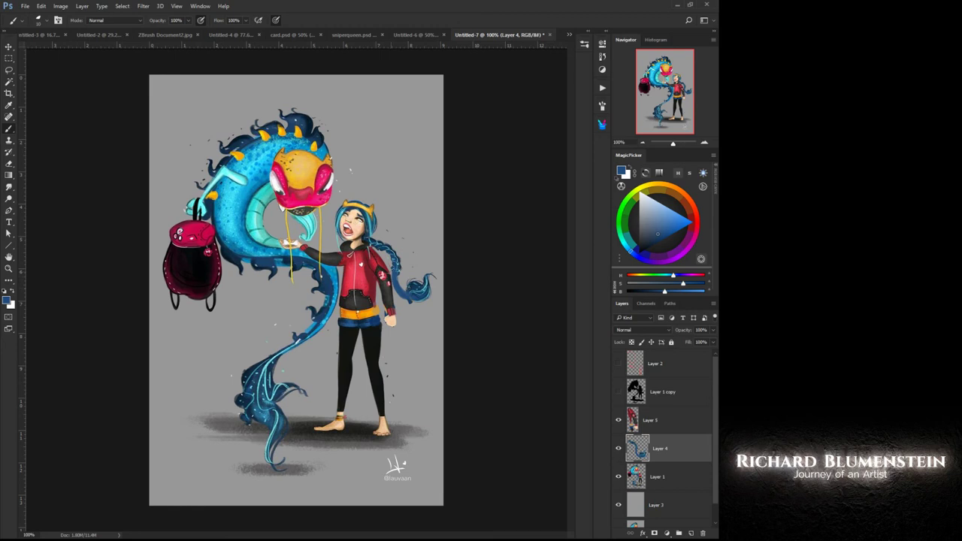
Clean up the outer edge of the lowered arm on Layer 5 with a much smaller Eraser
right_click(391, 279)
click(417, 254)
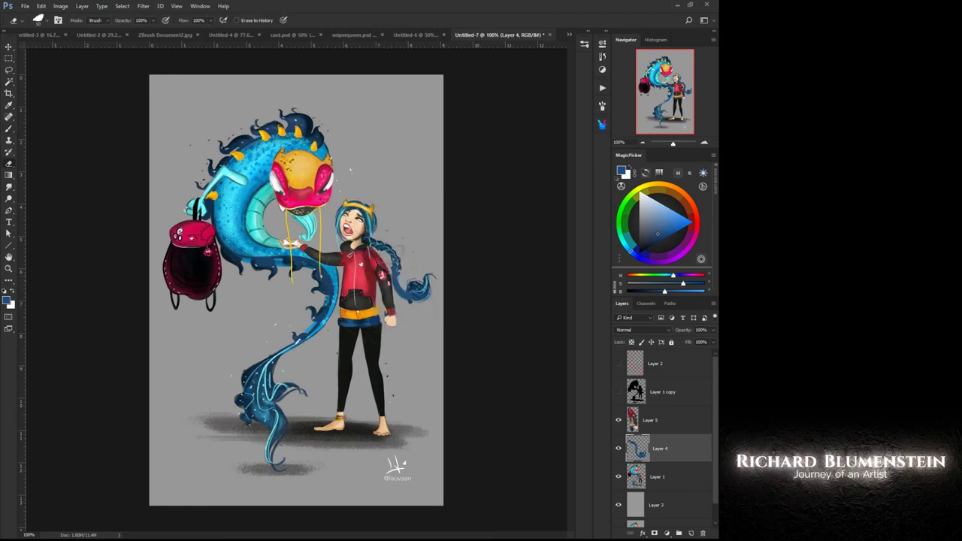
click(634, 422)
key(bracketleft)
key(bracketleft)
key(bracketleft)
key(bracketleft)
key(bracketleft)
key(bracketleft)
key(bracketleft)
key(bracketleft)
key(bracketleft)
key(bracketleft)
key(bracketleft)
key(bracketleft)
key(bracketleft)
key(bracketleft)
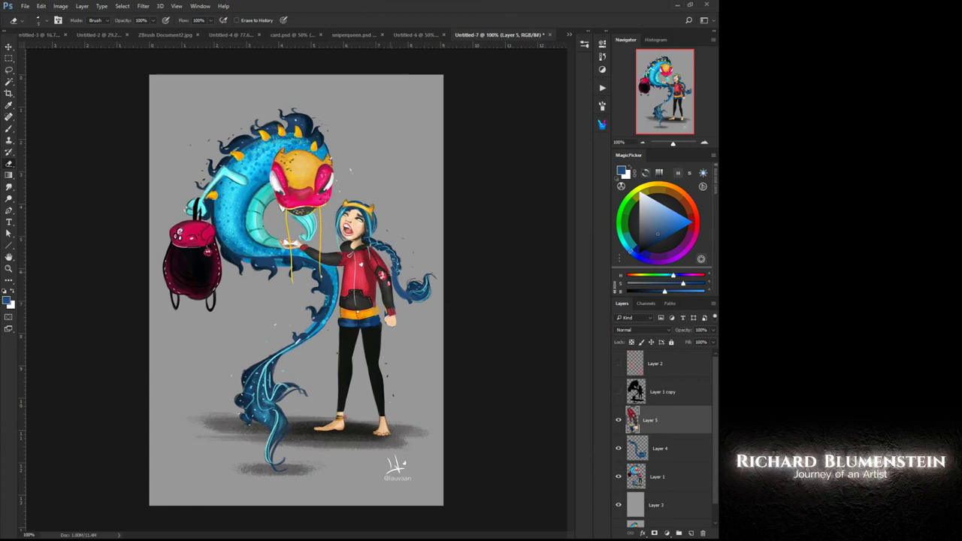
drag(389, 275, 392, 287)
click(339, 249)
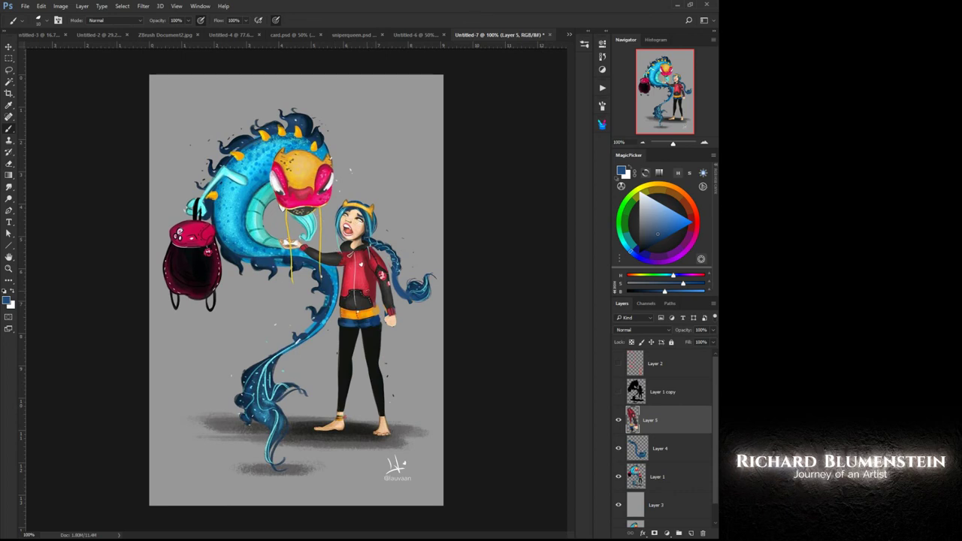
Lasso the girl's raised arm on Layer 1 and cut it onto its own layer
ctrl+click(324, 260)
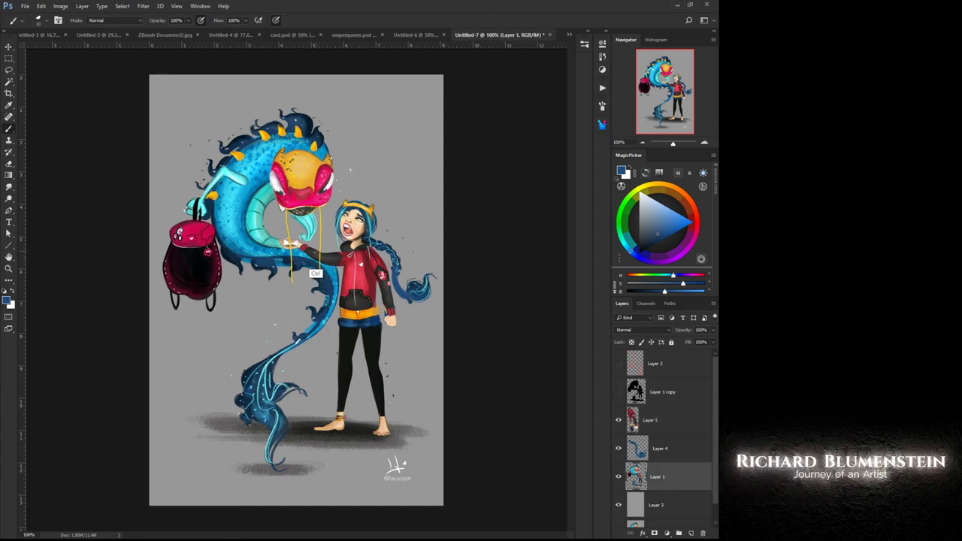
click(10, 68)
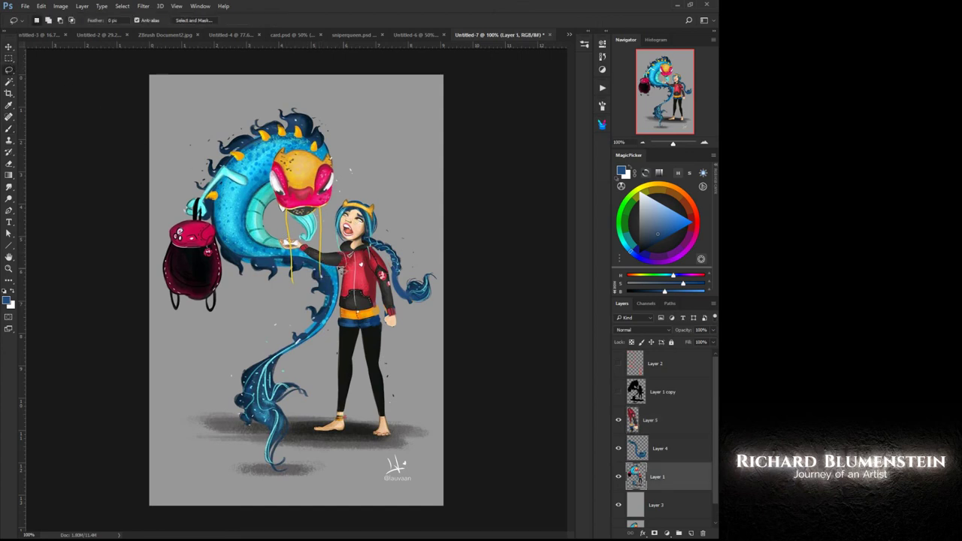
mouse_move(309, 259)
mouse_down()
mouse_move(287, 253)
mouse_move(284, 239)
mouse_move(329, 257)
mouse_up()
right_click(329, 256)
click(359, 338)
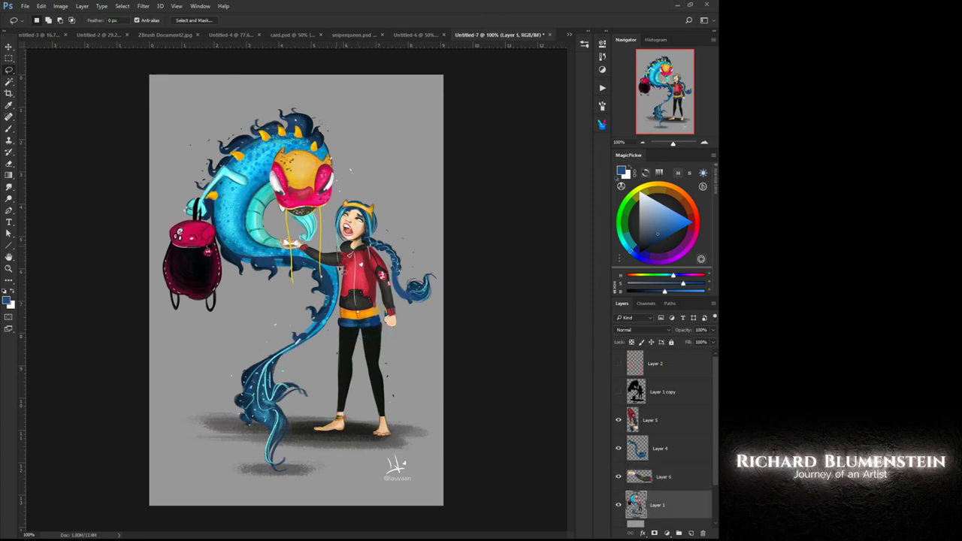
Lasso the whole dragon with its backpack on Layer 1 and cut it onto its own layer
mouse_move(326, 355)
mouse_down()
mouse_move(293, 468)
mouse_move(261, 487)
mouse_move(200, 411)
mouse_move(188, 347)
mouse_move(154, 314)
mouse_move(151, 295)
mouse_move(163, 180)
mouse_move(180, 152)
mouse_move(241, 100)
mouse_move(321, 96)
mouse_move(356, 160)
mouse_move(330, 222)
mouse_up()
right_click(314, 247)
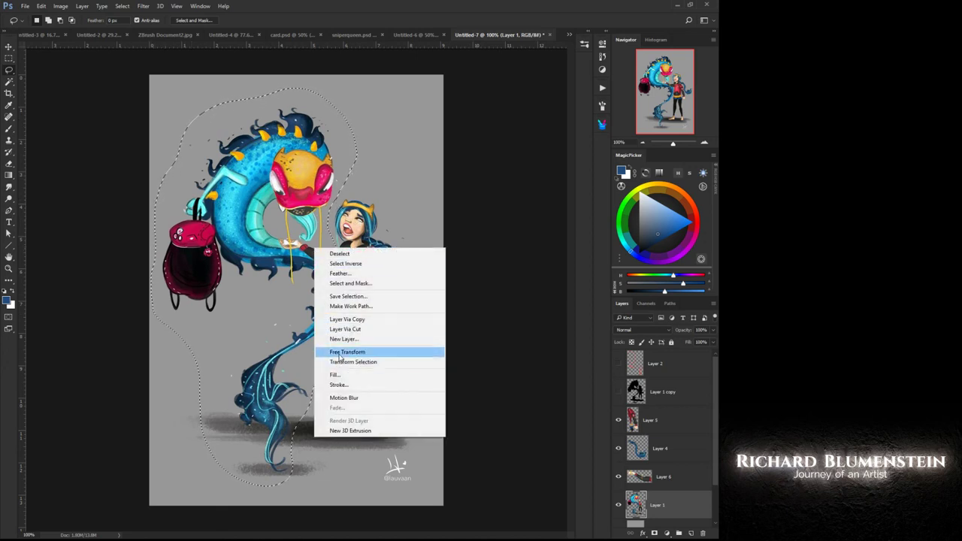
click(345, 328)
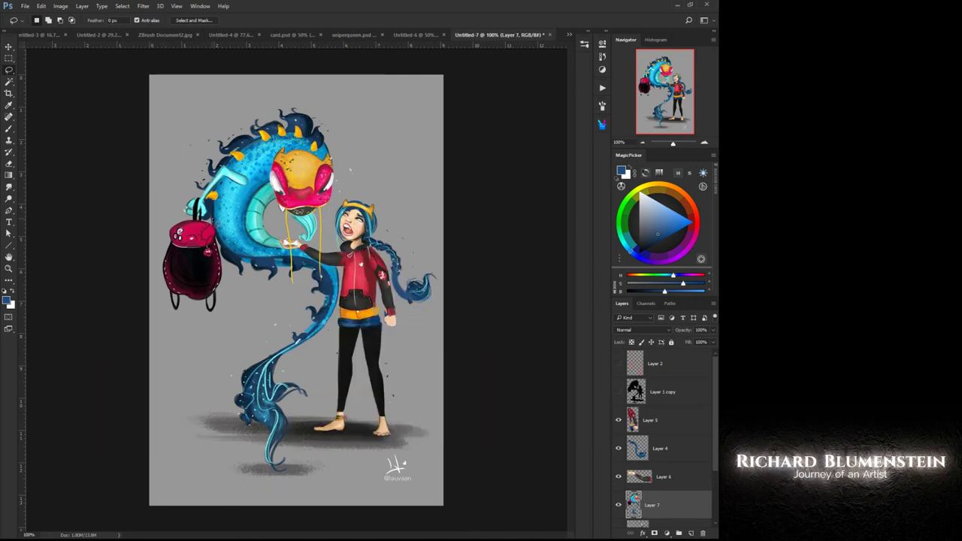
Cut the backpack and the dragon's hand holding it onto their own layer and move them down, clear of the dragon's body
mouse_move(204, 224)
mouse_down()
mouse_move(201, 197)
mouse_move(179, 197)
mouse_move(156, 269)
mouse_move(222, 281)
mouse_move(220, 239)
mouse_move(202, 202)
mouse_up()
right_click(203, 213)
click(229, 304)
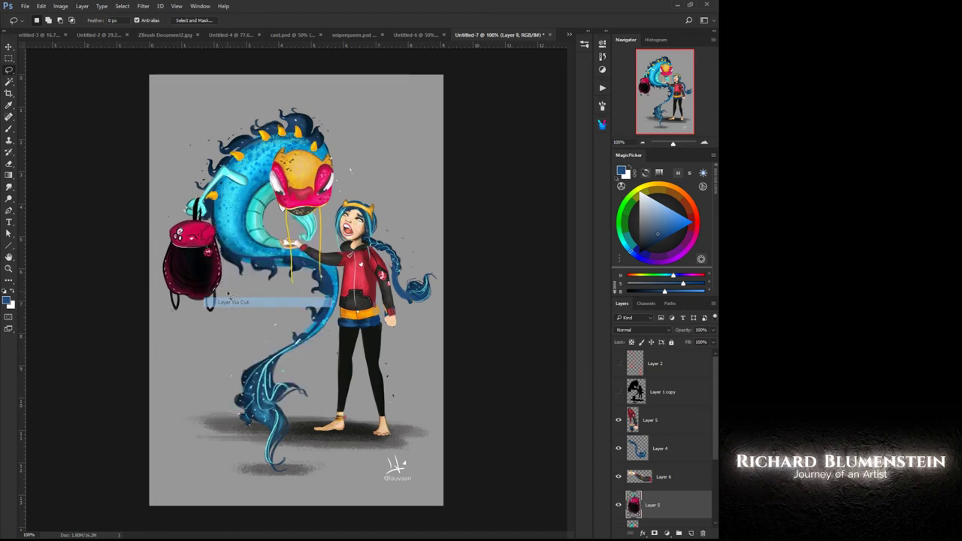
drag(197, 275, 186, 358)
Enlarge the dragon on Layer 7 to about 135% width and 130% height, rotate it about 8 degrees clockwise and reposition it beside the girl
ctrl+click(238, 249)
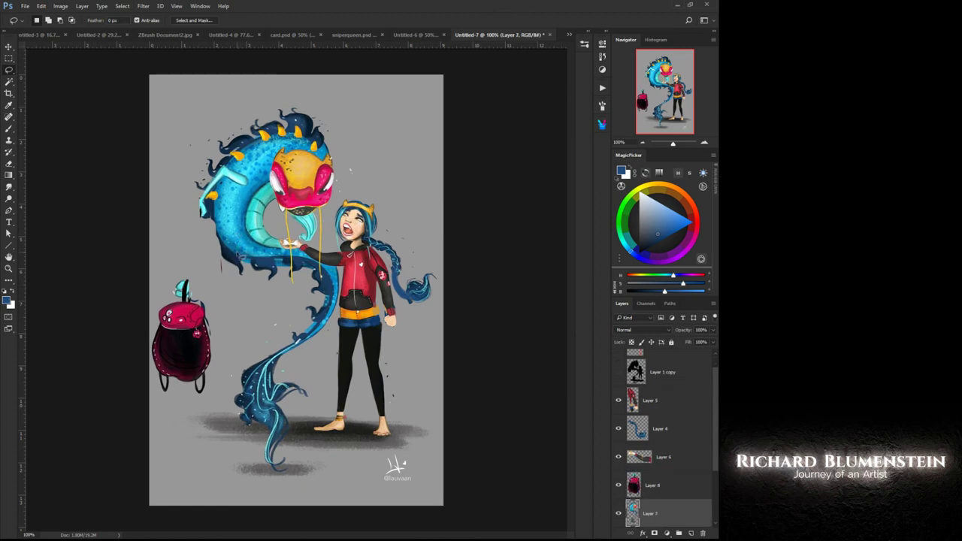
right_click(236, 250)
click(202, 221)
click(205, 202)
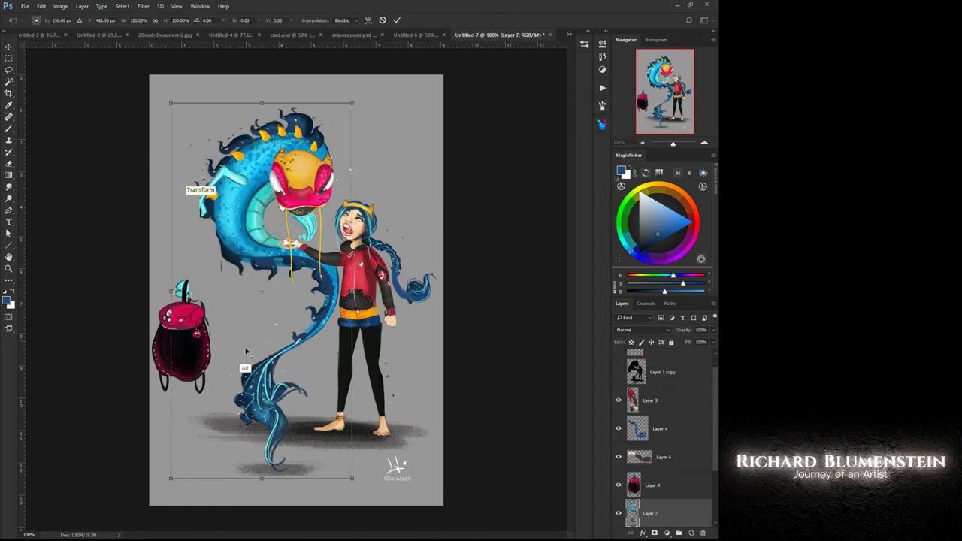
drag(170, 103, 139, 47)
drag(263, 233, 233, 259)
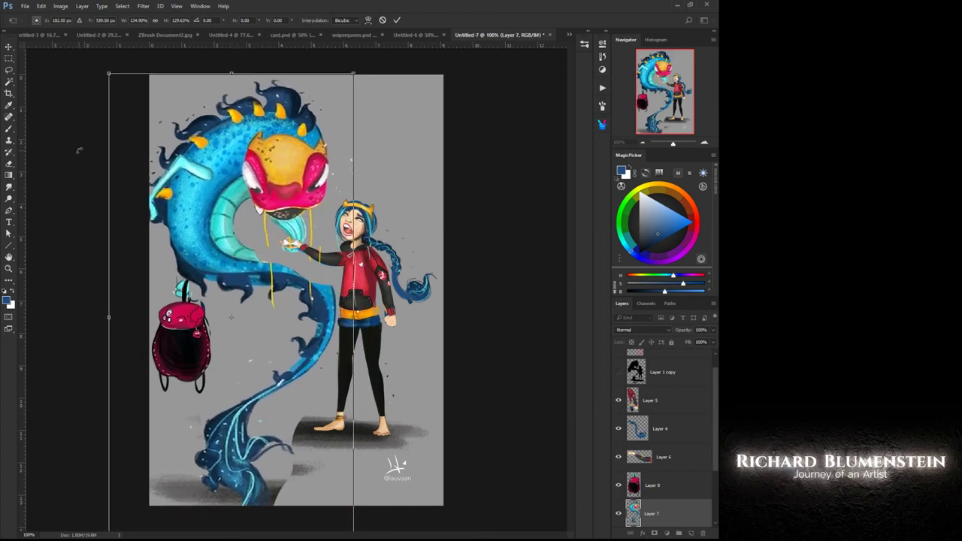
drag(78, 151, 99, 131)
mouse_move(238, 392)
mouse_down()
mouse_move(223, 379)
mouse_move(232, 378)
mouse_up()
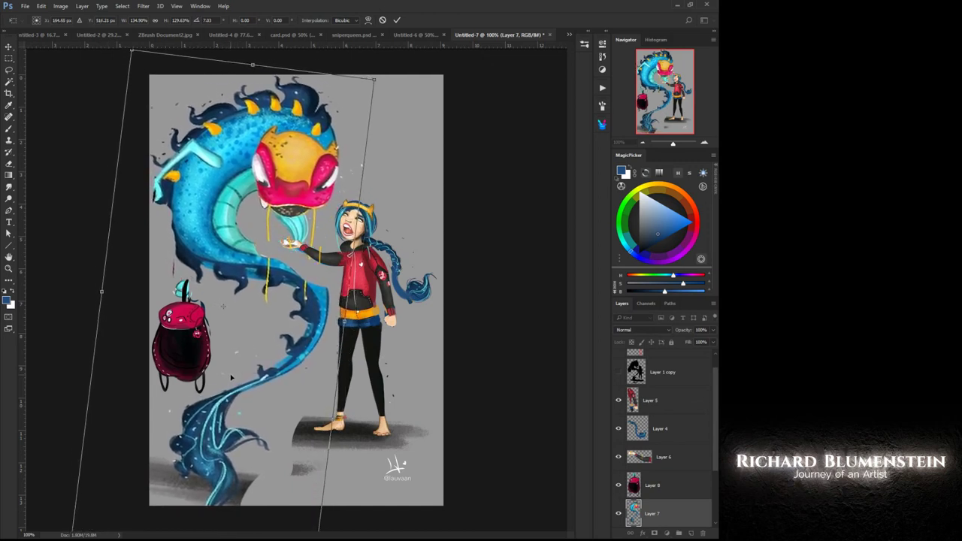
drag(357, 423, 354, 425)
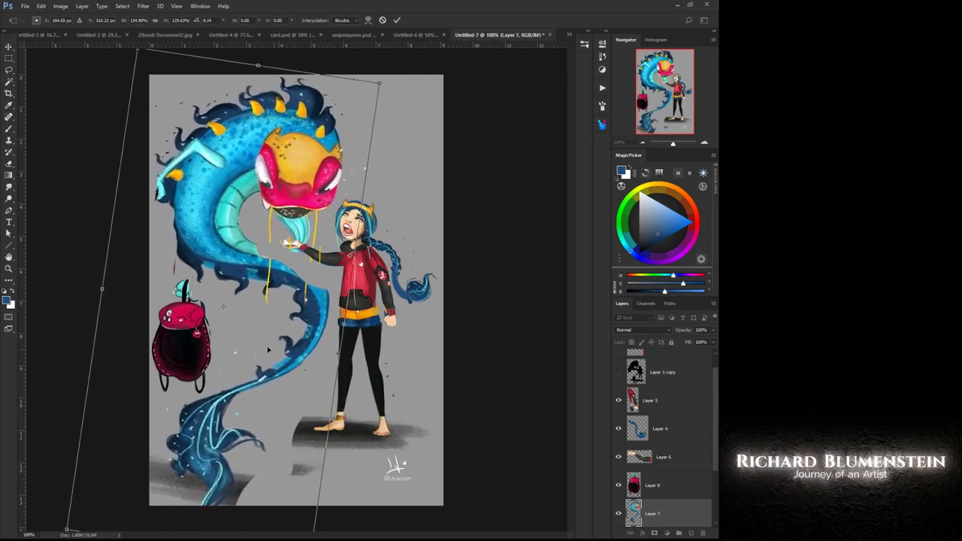
key(Return)
key(Return)
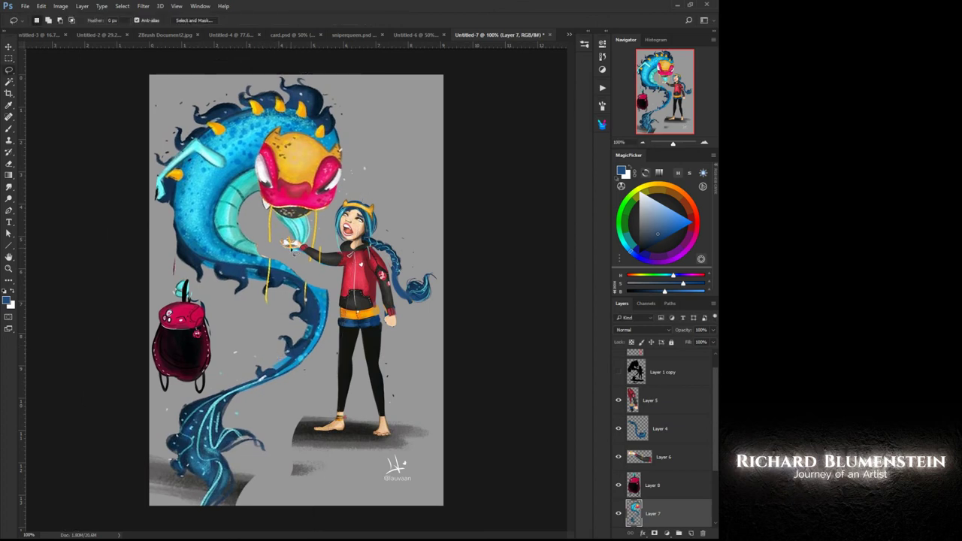
Erase the teal piece of the dragon hanging below its jaw on Layer 7 with an enlarged Eraser
right_click(290, 248)
click(317, 221)
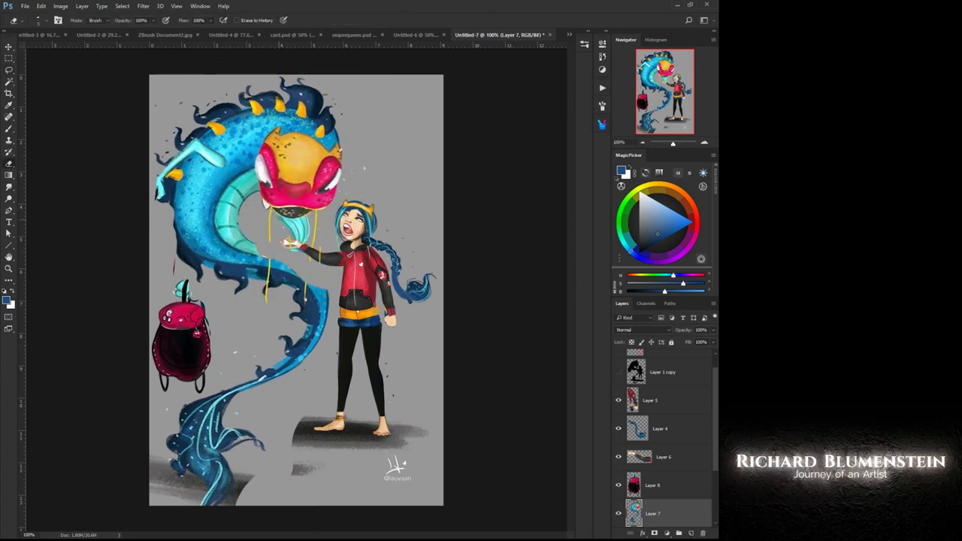
right_click(282, 228)
click(304, 214)
key(])
key(])
key(])
key(])
key(])
key(])
key(])
mouse_move(271, 215)
mouse_down()
mouse_move(309, 233)
mouse_move(291, 248)
mouse_up()
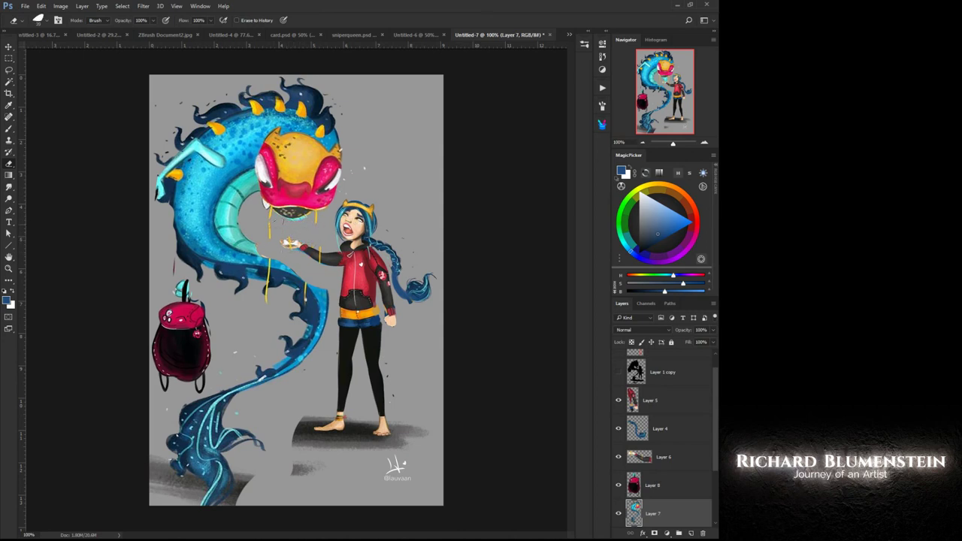
Paint the dragon's teal belly strip and blue body through the lower curve below the girl's hand, using colors sampled from the dragon
right_click(270, 222)
click(268, 200)
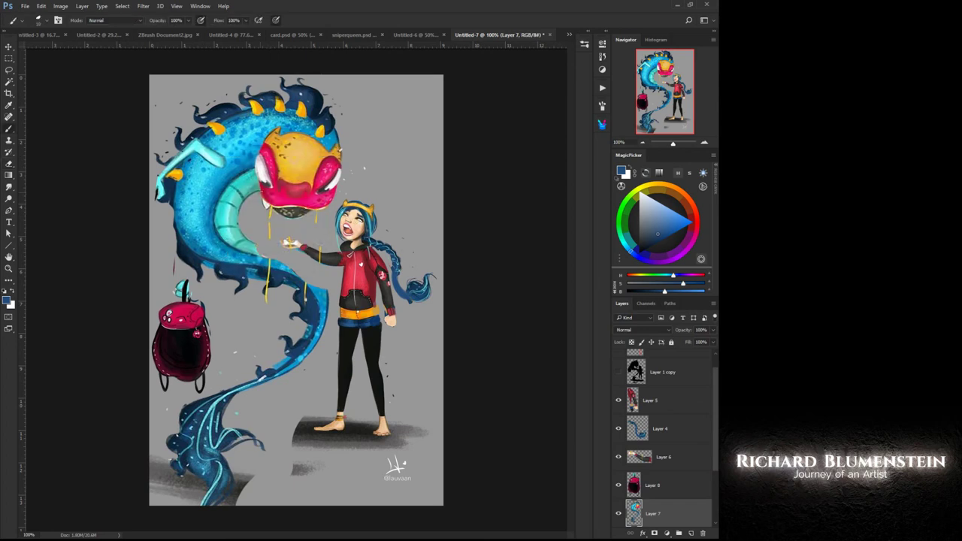
right_click(290, 275)
click(285, 236)
alt+click(283, 267)
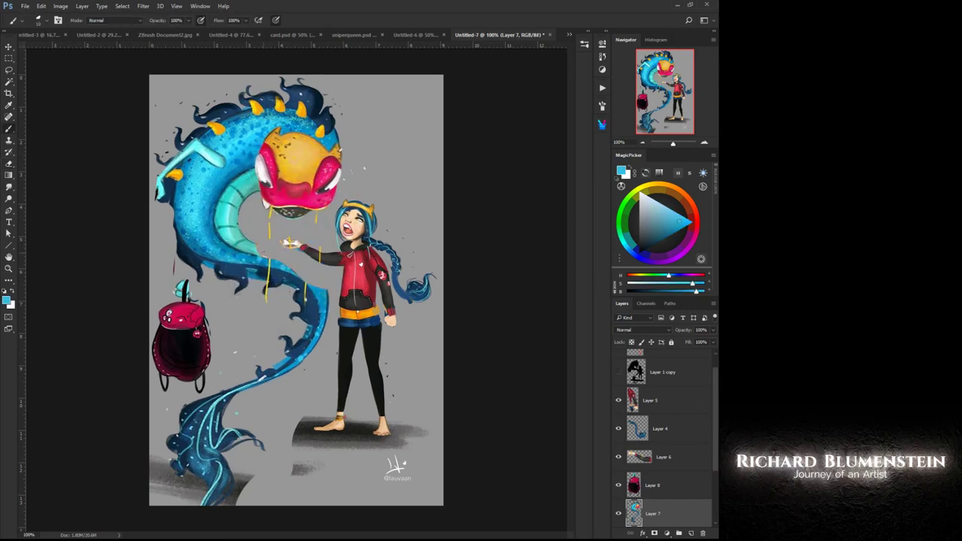
alt+click(251, 247)
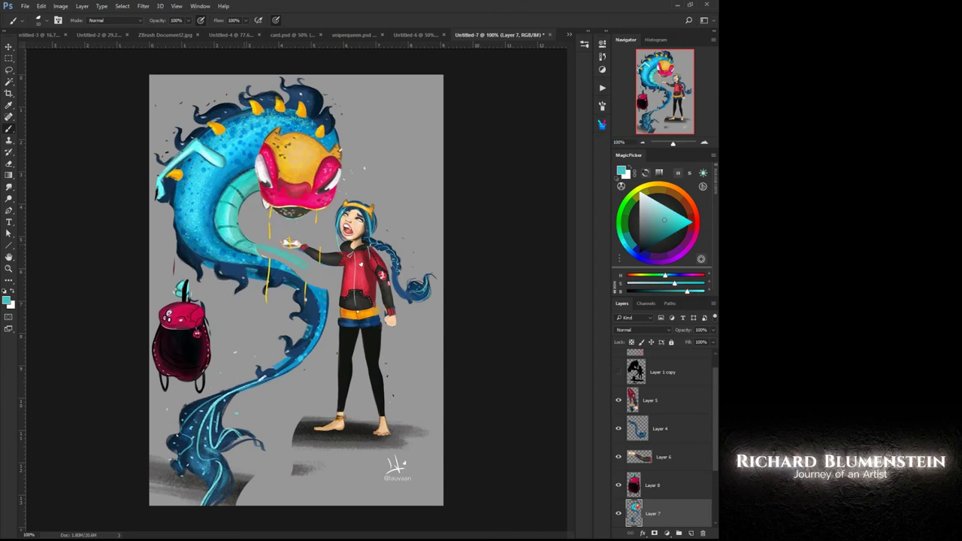
alt+click(296, 276)
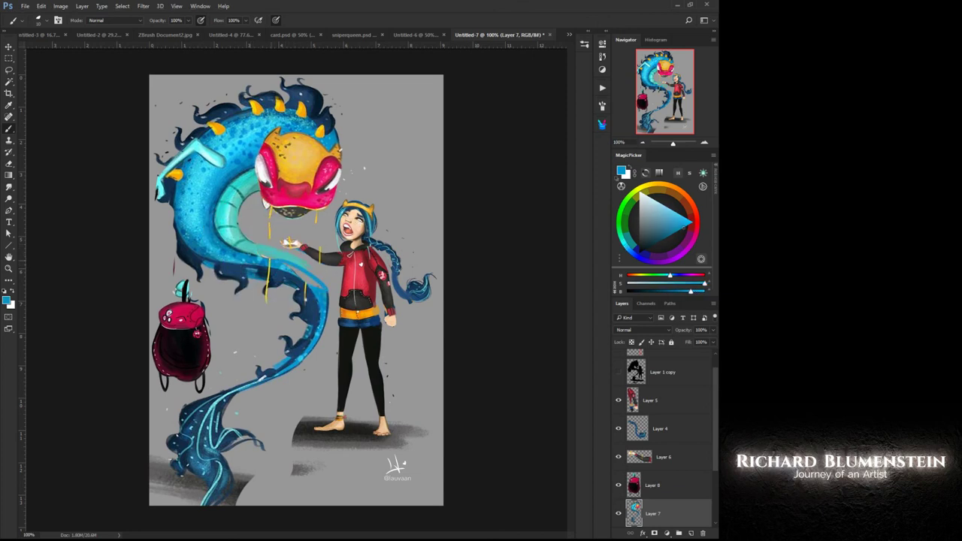
key(bracketright)
mouse_move(298, 265)
mouse_down()
mouse_move(323, 282)
mouse_move(255, 256)
mouse_up()
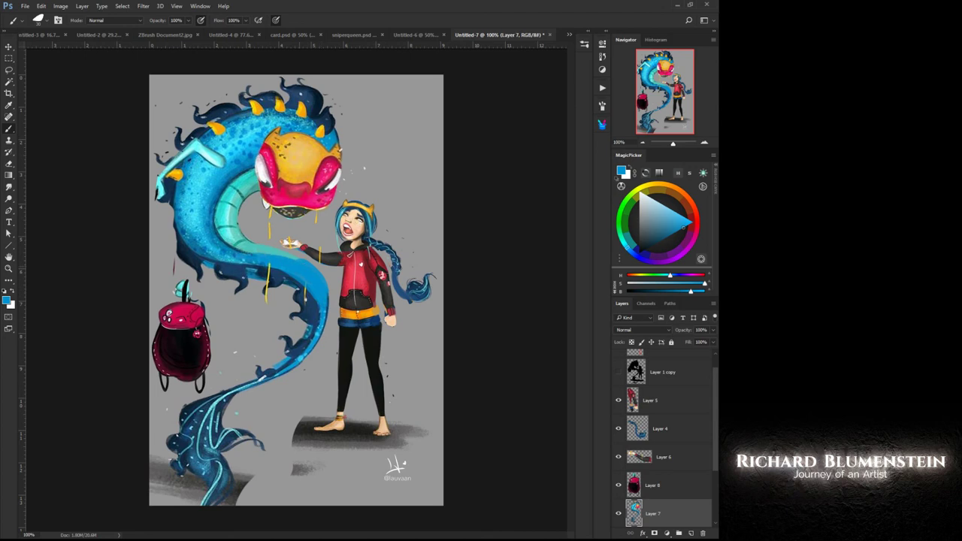
alt+click(254, 249)
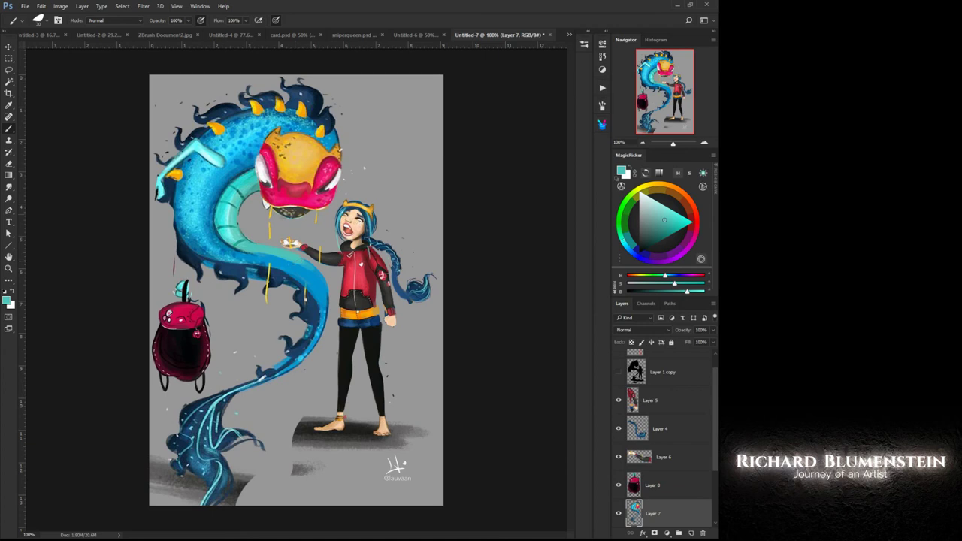
Paint a small teal curl hanging under the dragon's chin with a color sampled from its belly
alt+click(235, 223)
drag(292, 226, 310, 230)
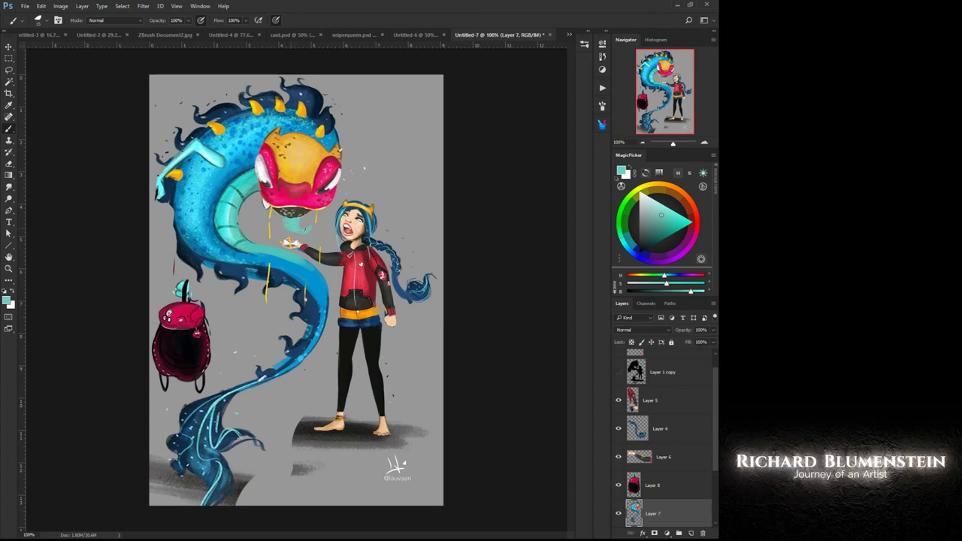
drag(298, 231, 313, 224)
alt+click(280, 253)
Lasso the dragon's tail end, rotate it about 91 degrees counterclockwise, place it under the girl's feet and clear the selection
click(9, 69)
mouse_move(272, 346)
mouse_down()
mouse_move(274, 472)
mouse_move(239, 511)
mouse_move(192, 518)
mouse_move(134, 440)
mouse_move(180, 398)
mouse_move(224, 384)
mouse_move(260, 343)
mouse_up()
right_click(223, 382)
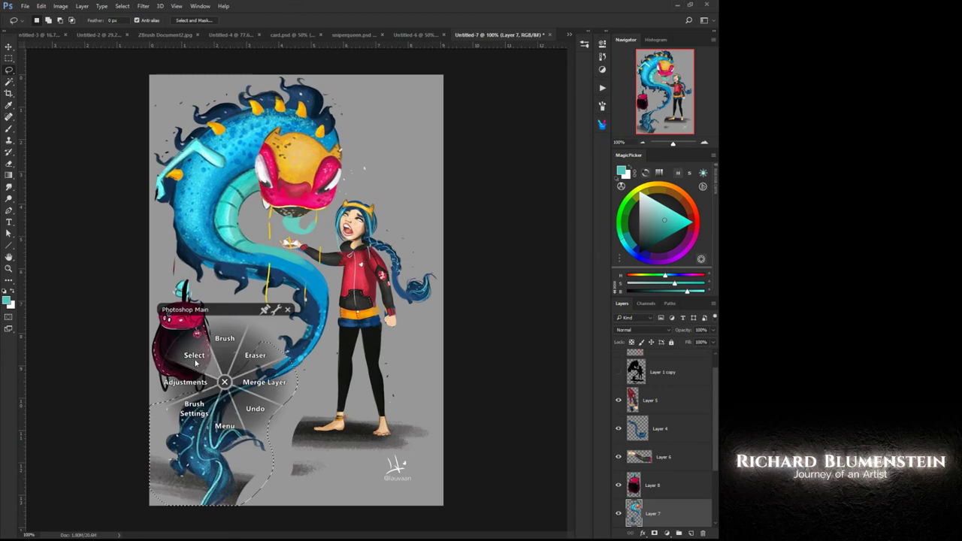
click(194, 360)
click(194, 321)
drag(151, 325, 133, 441)
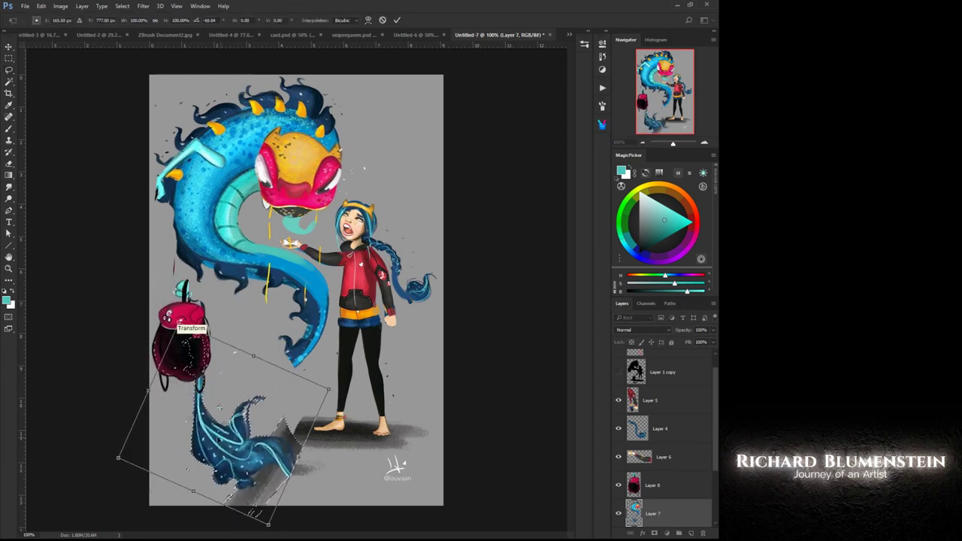
drag(218, 422, 310, 429)
drag(348, 522, 384, 502)
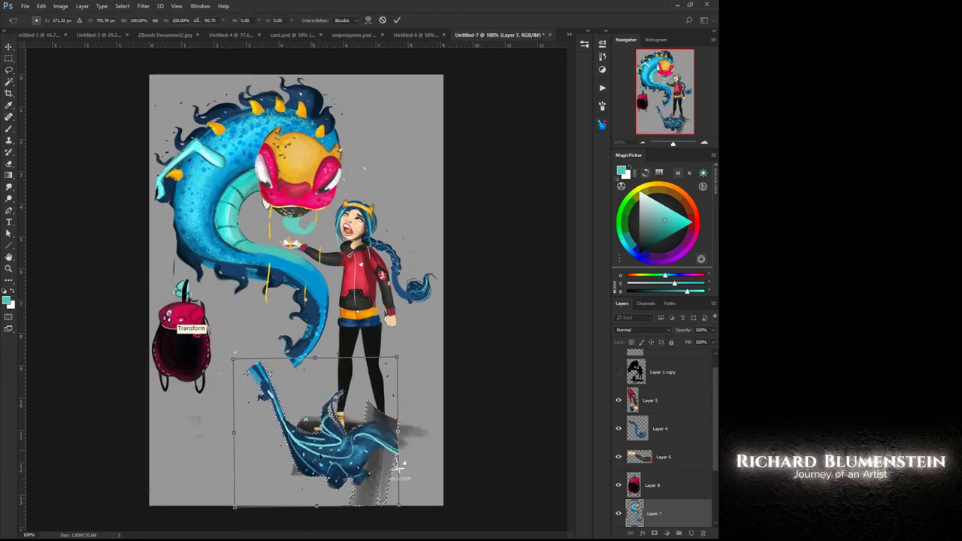
mouse_move(330, 457)
mouse_down()
mouse_move(336, 480)
mouse_move(361, 450)
mouse_move(385, 443)
mouse_move(380, 421)
mouse_move(366, 454)
mouse_up()
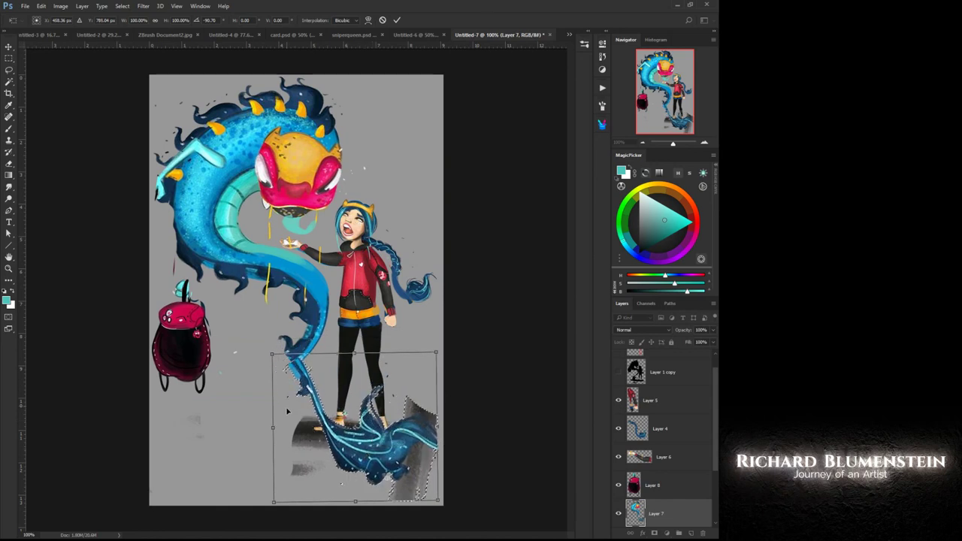
key(Return)
right_click(292, 414)
click(253, 386)
click(221, 361)
Erase the thin tail section between the dragon's lower body and the repositioned tail fin with an enlarged Eraser
right_click(257, 361)
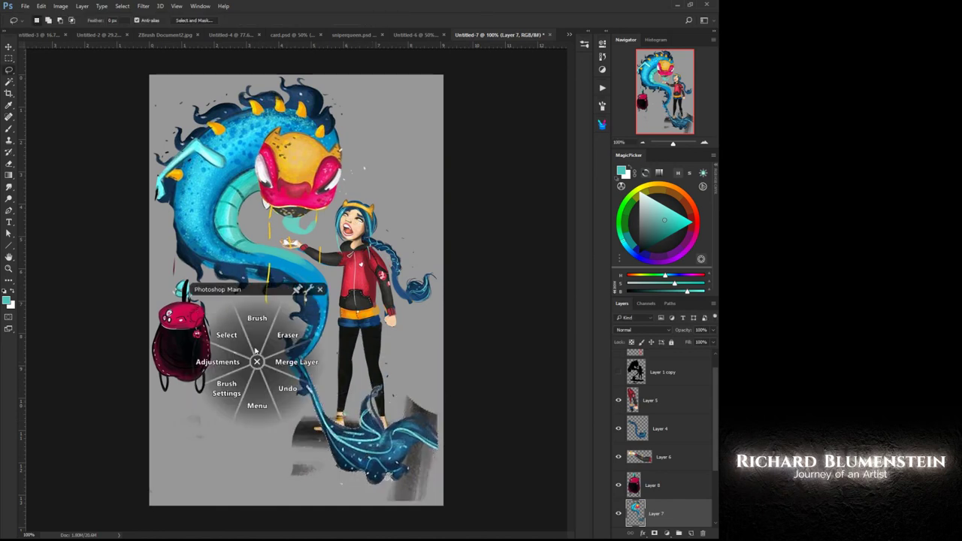
click(254, 326)
key(bracketright)
key(bracketright)
key(bracketright)
key(bracketright)
key(bracketright)
key(bracketright)
key(bracketright)
key(bracketright)
key(bracketright)
mouse_move(309, 323)
mouse_down()
mouse_move(295, 371)
mouse_move(281, 373)
mouse_up()
right_click(293, 375)
click(321, 347)
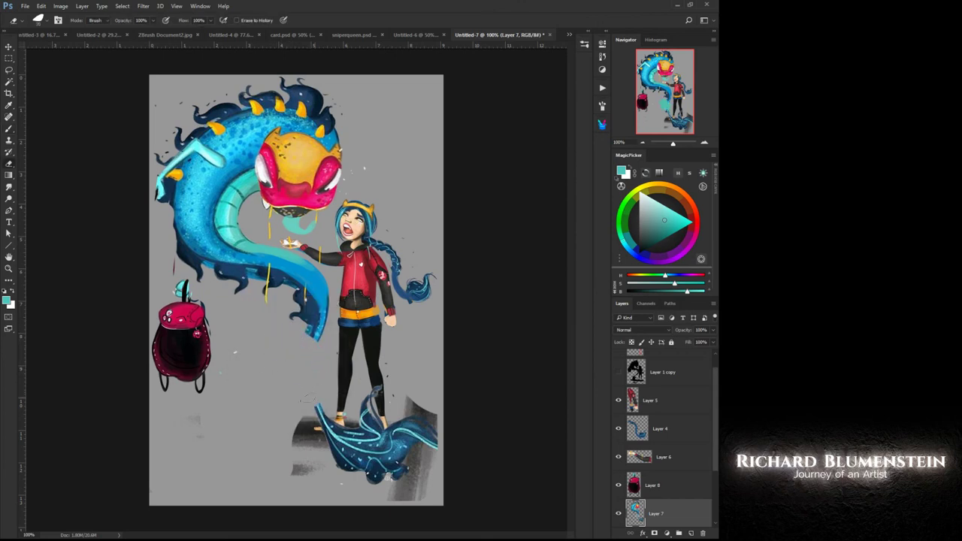
Paint a curved tail section in bright blue with a dark blue outer edge, joining the dragon's body to the tail fin
right_click(289, 375)
click(299, 336)
alt+click(320, 330)
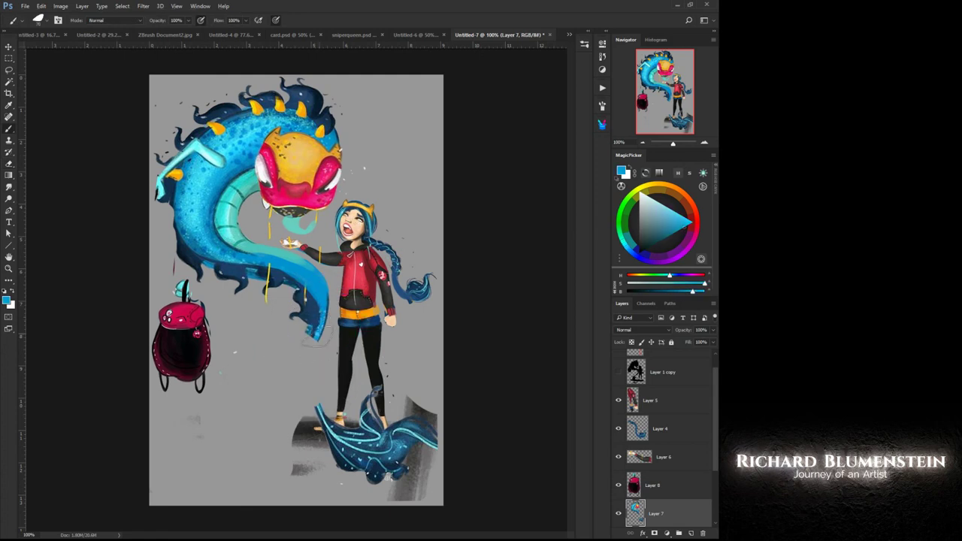
drag(317, 336, 308, 352)
mouse_move(308, 385)
mouse_down()
mouse_move(330, 421)
mouse_move(324, 387)
mouse_up()
alt+click(311, 318)
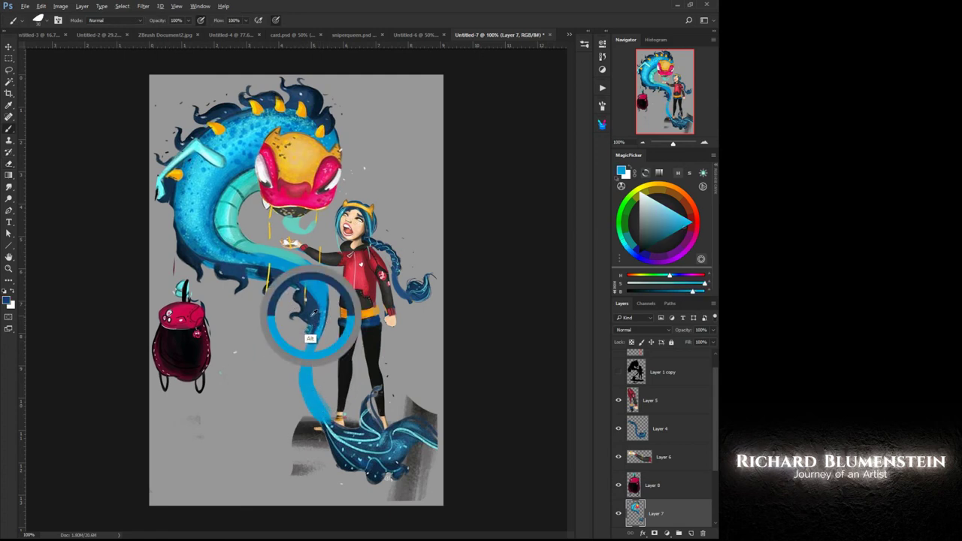
mouse_move(311, 324)
mouse_down()
mouse_move(294, 375)
mouse_move(321, 423)
mouse_up()
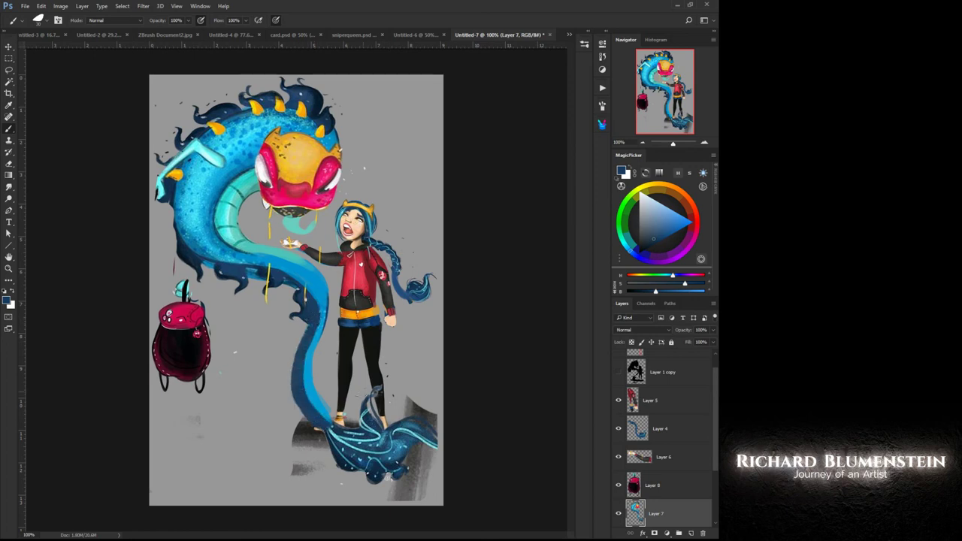
Paint dark blue curling fin shapes rising from the tail behind the girl's feet
key(alt)
mouse_move(410, 413)
mouse_down()
mouse_move(401, 420)
mouse_move(384, 391)
mouse_move(355, 376)
mouse_move(368, 385)
mouse_up()
key([)
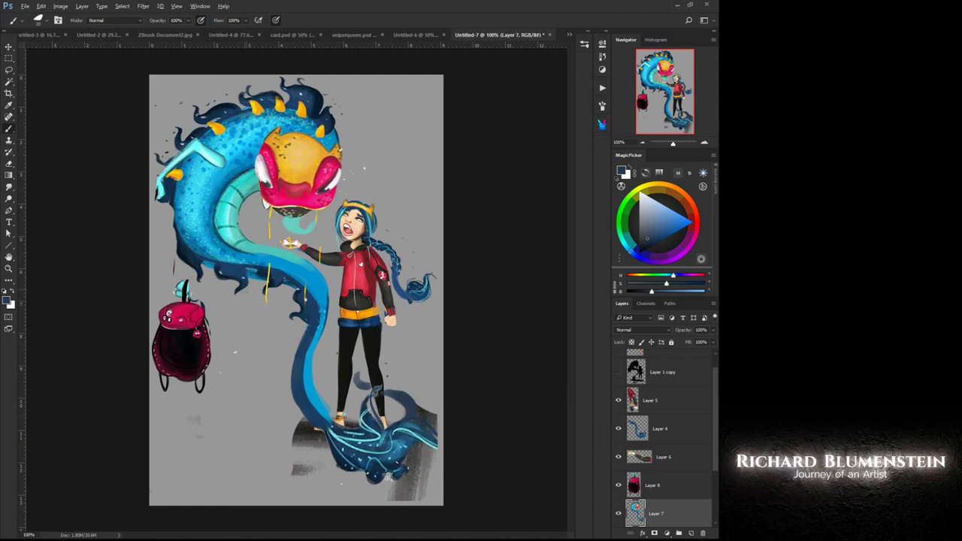
Paint a light teal highlight along the belly's lower curve, then compare the pose with the black silhouette on Layer 1 copy
alt+click(228, 240)
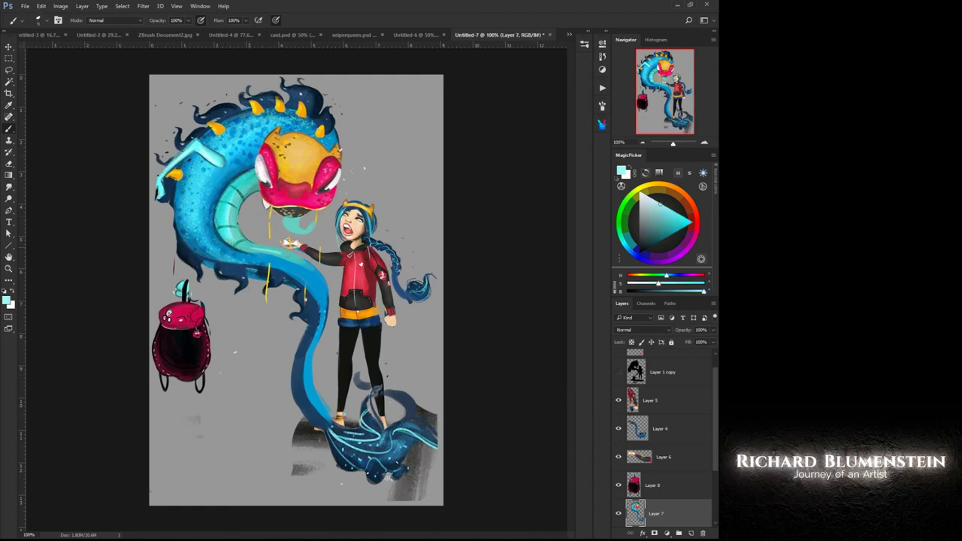
drag(300, 261, 252, 247)
click(618, 372)
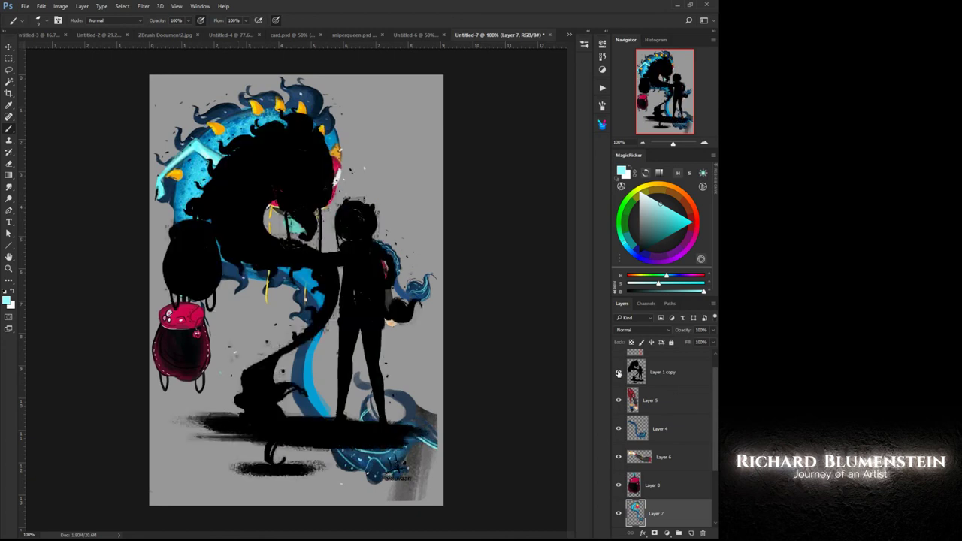
click(619, 373)
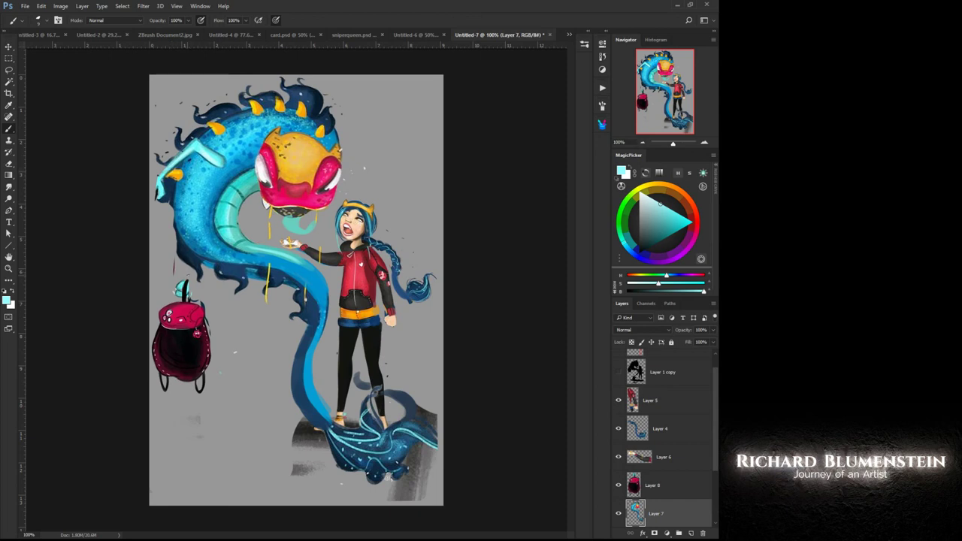
Paint over the dragon's old arm in body blue and paint a longer light cyan arm reaching down to the backpack
alt+click(221, 173)
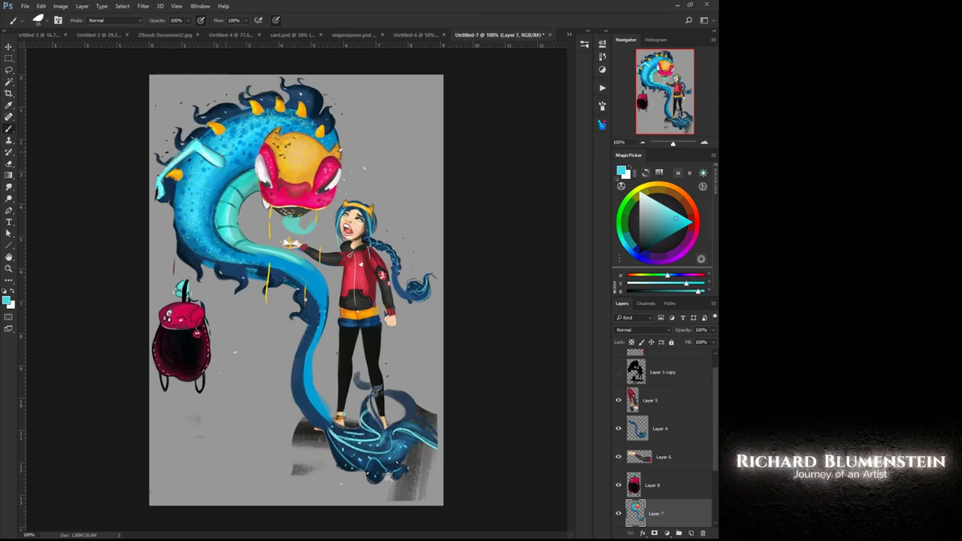
drag(223, 157, 199, 152)
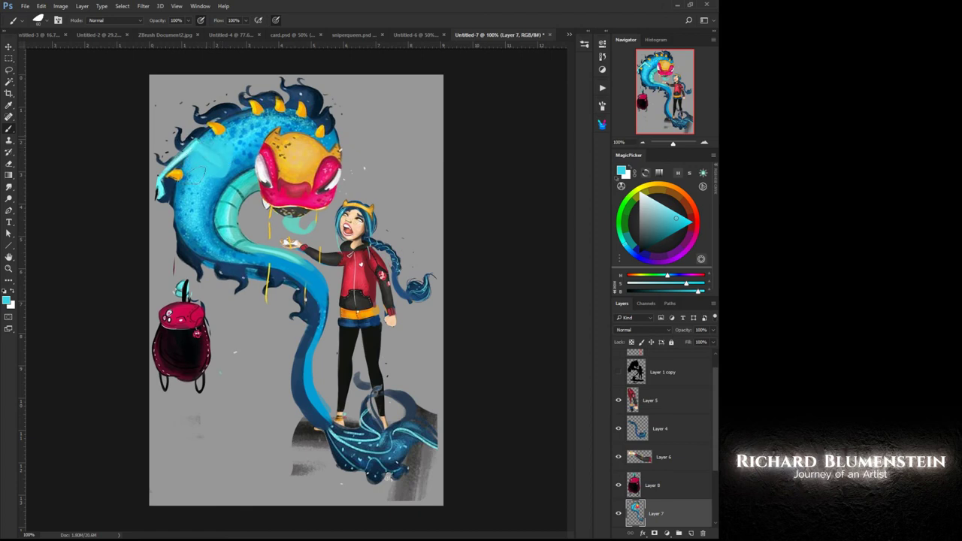
alt+click(172, 166)
key(bracketleft)
key(bracketleft)
key(bracketleft)
key(bracketleft)
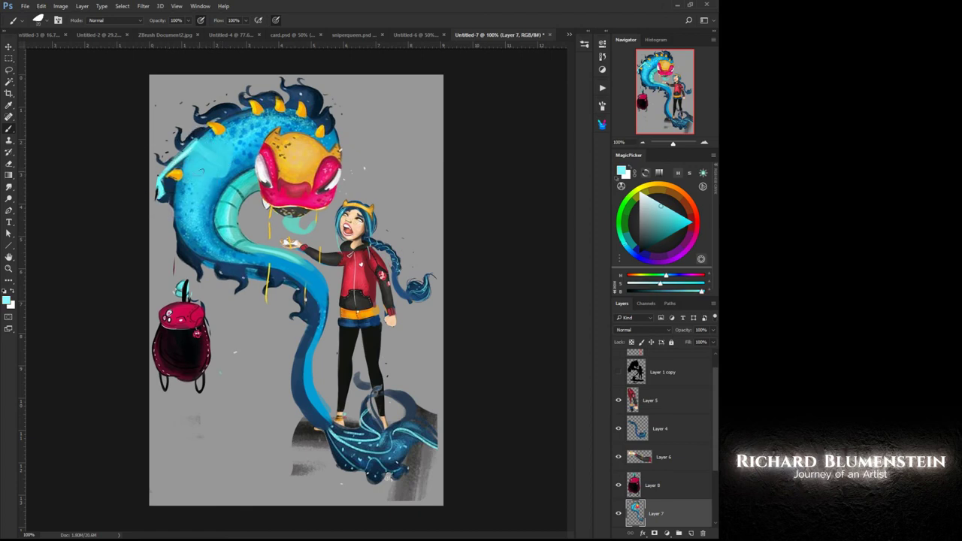
mouse_move(207, 166)
mouse_down()
mouse_move(155, 211)
mouse_move(161, 255)
mouse_move(182, 284)
mouse_up()
Move the backpack on Layer 8 up to the new arm and rotate it about 22 degrees counterclockwise so it hangs from the hand
drag(183, 332, 180, 315)
right_click(176, 326)
click(141, 300)
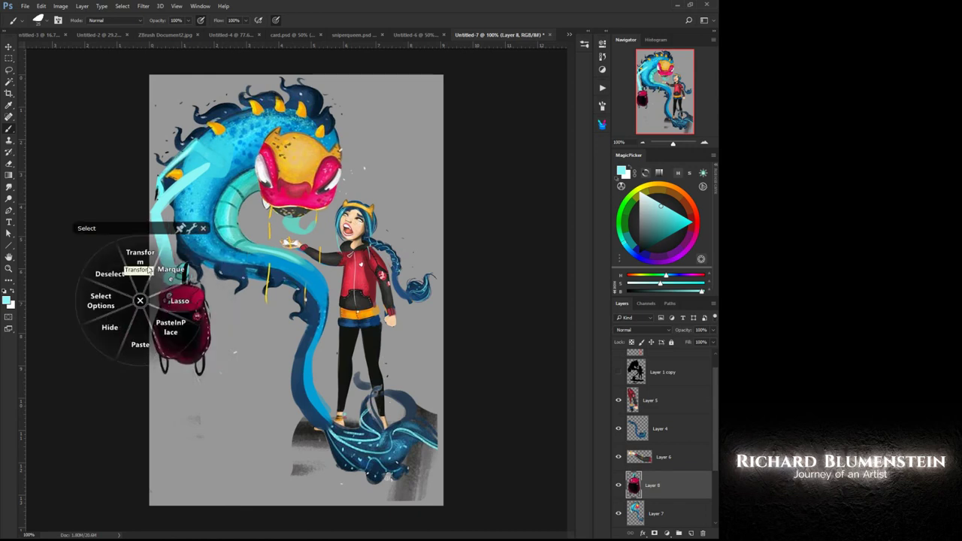
click(137, 257)
drag(120, 314, 125, 343)
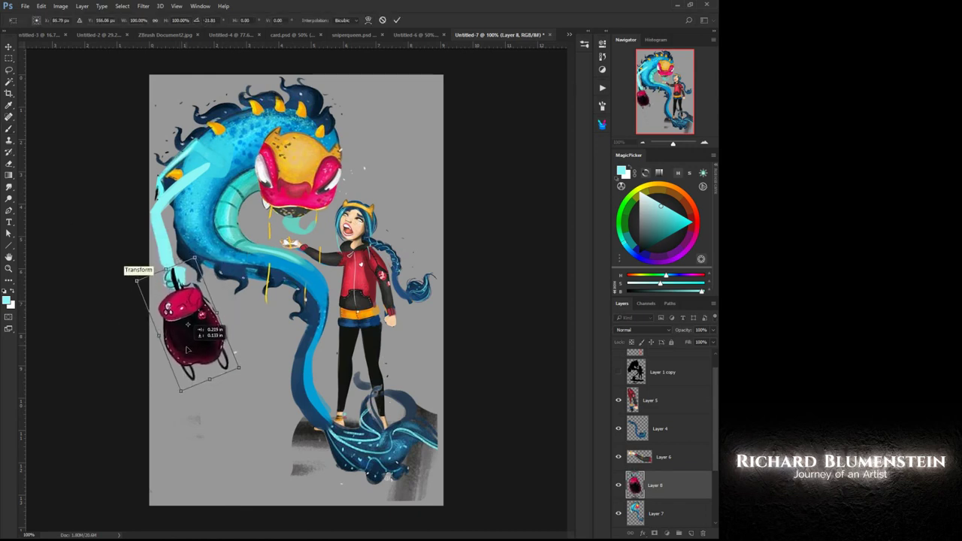
key(Return)
Paint a thin second dragon arm on Layer 8 in sampled cyan, reaching from the chest toward the girl's outstretched hand
key(b)
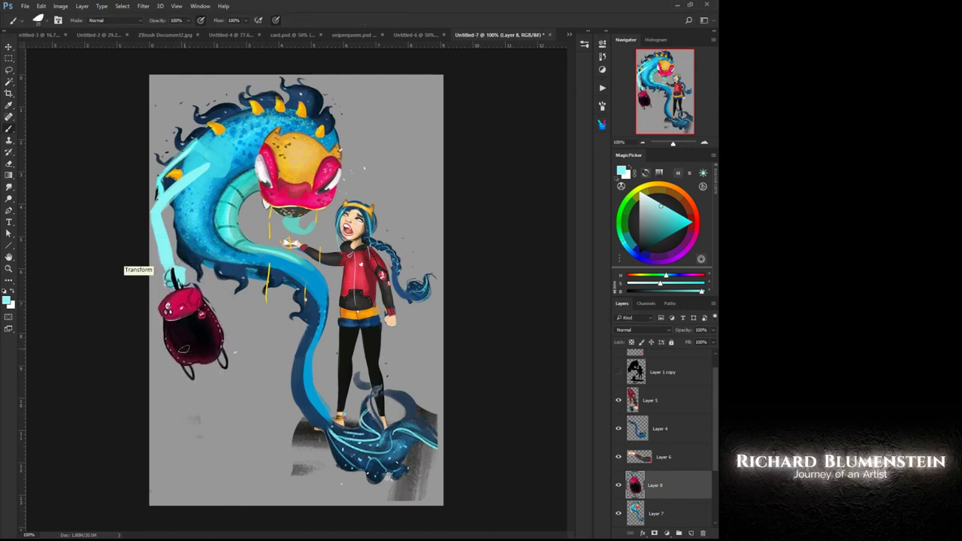
right_click(241, 215)
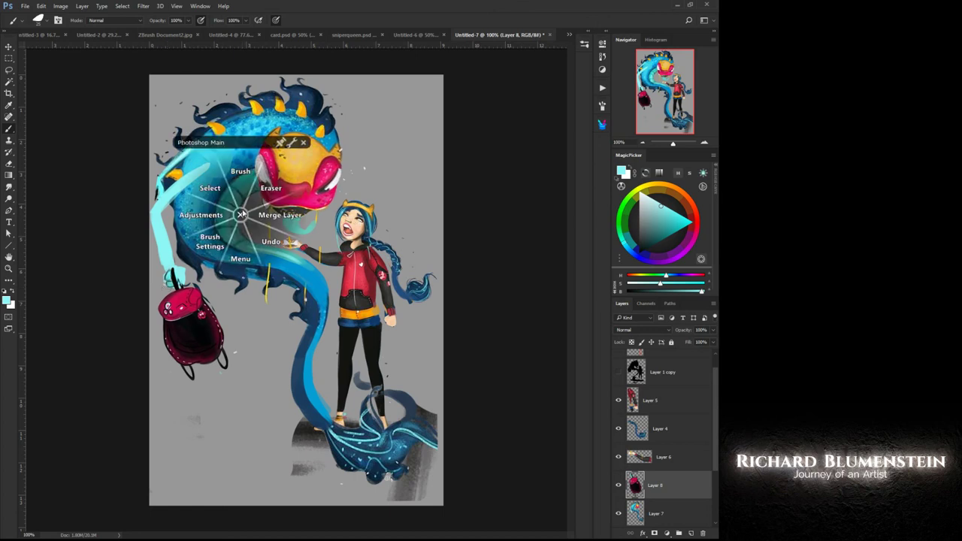
click(240, 175)
alt+click(195, 143)
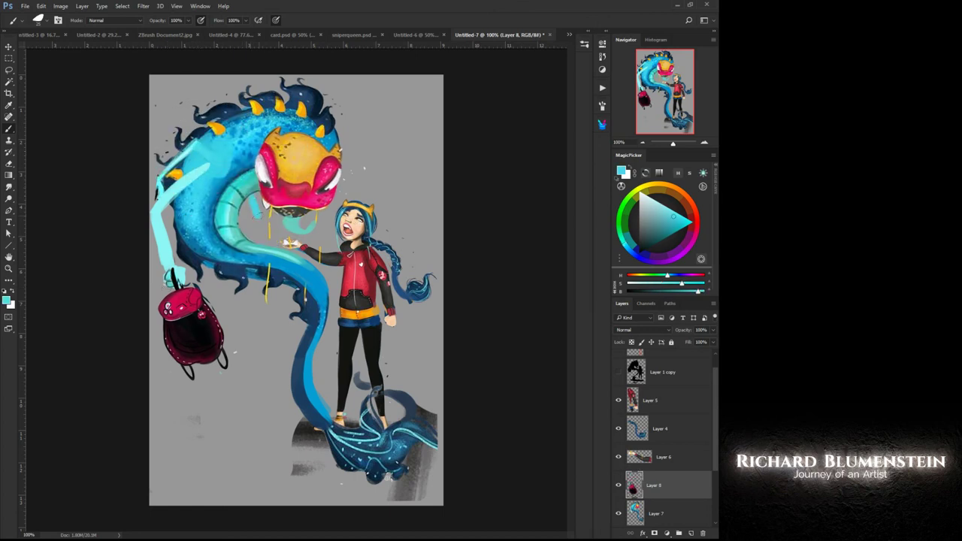
key([)
drag(258, 218, 285, 237)
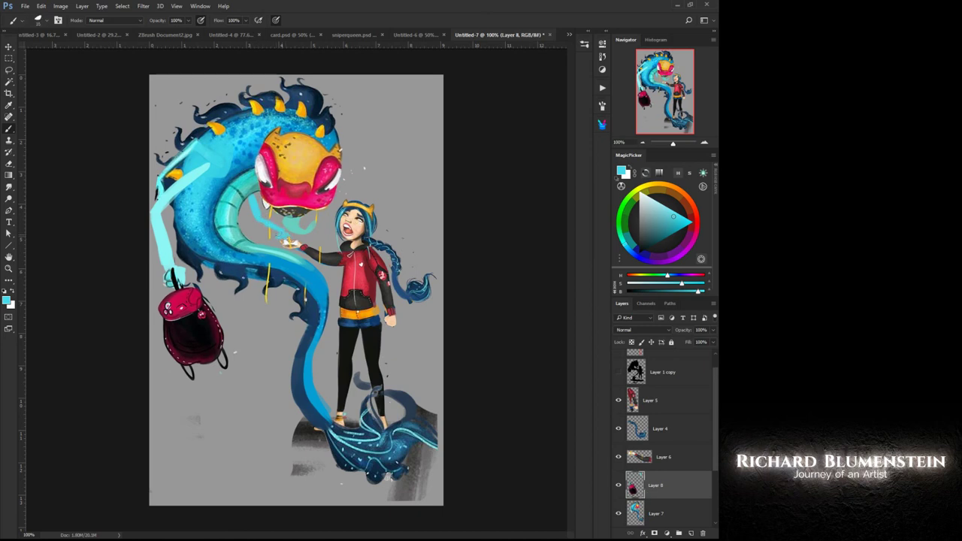